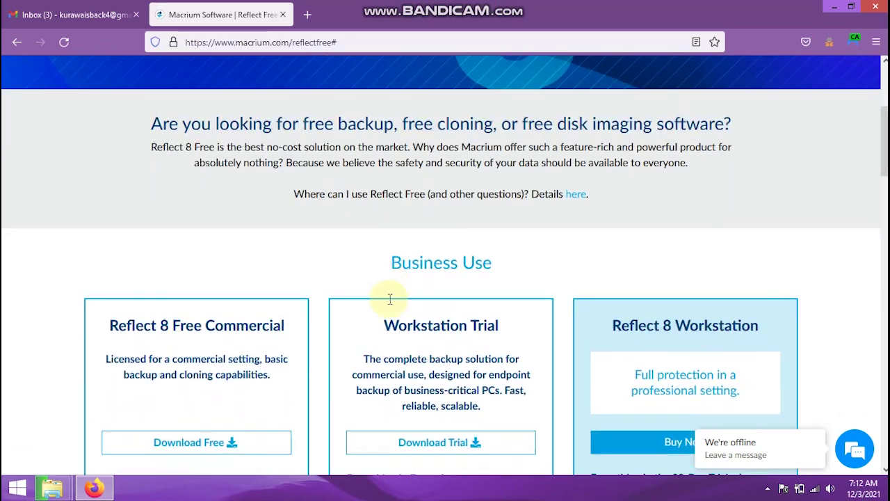
Step: Scroll the Macrium page down to the Backup at Home section showing the Reflect 8 Free card
scroll(401, 319, down, 3)
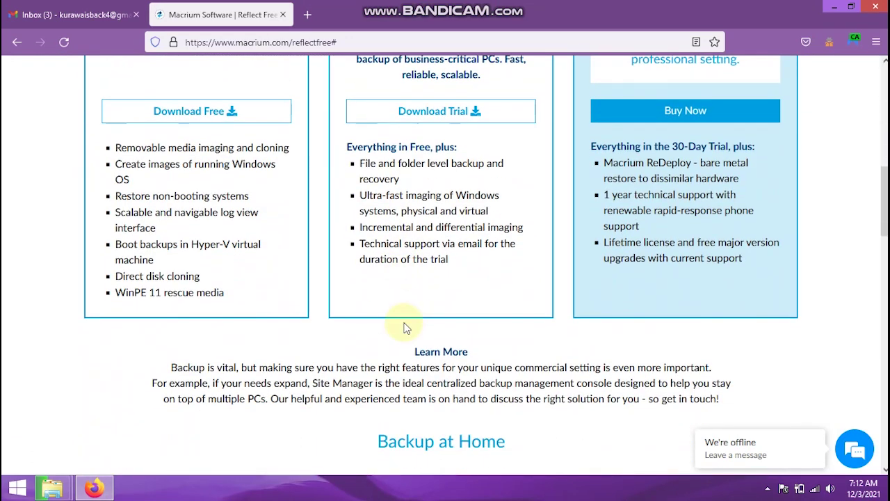
scroll(405, 325, down, 2)
scroll(405, 323, down, 2)
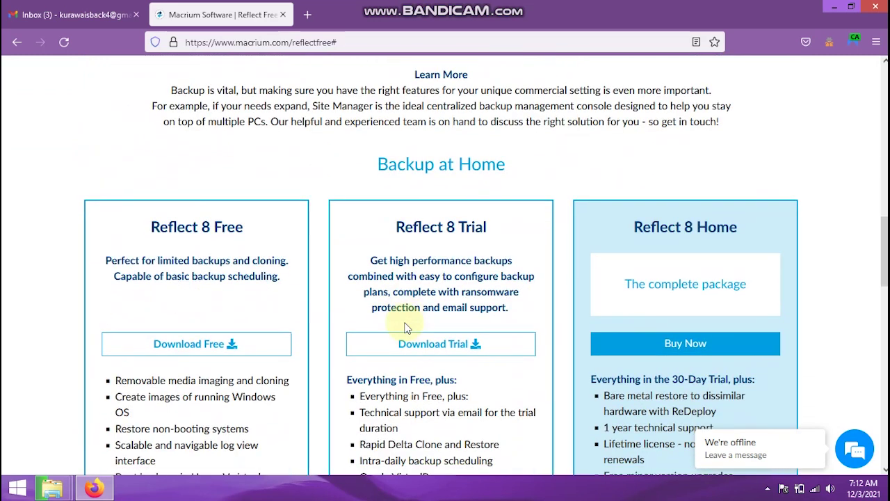
scroll(407, 327, down, 2)
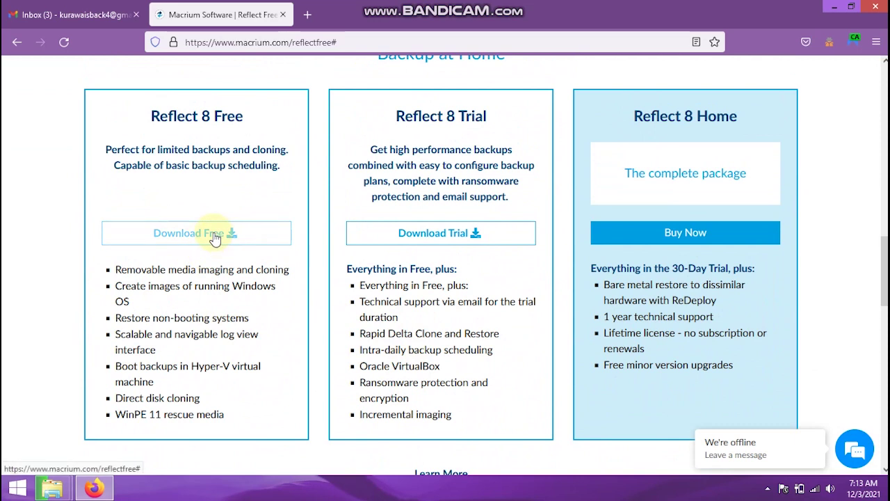
scroll(215, 238, up, 1)
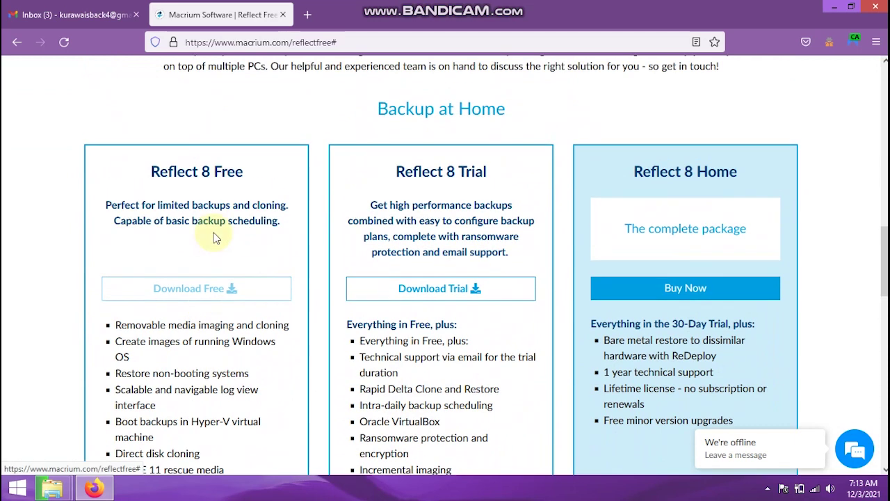
Step: Request a personal free Reflect 8 licence and submit your e-mail address
click(229, 290)
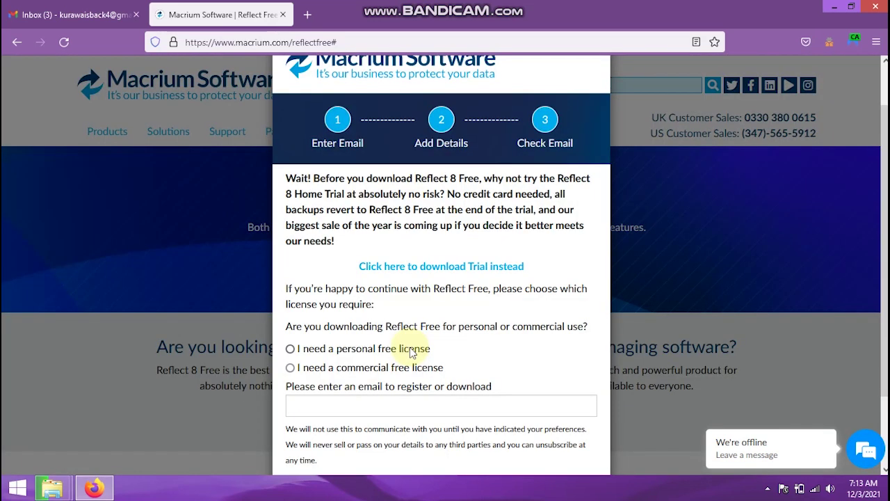
scroll(383, 354, down, 1)
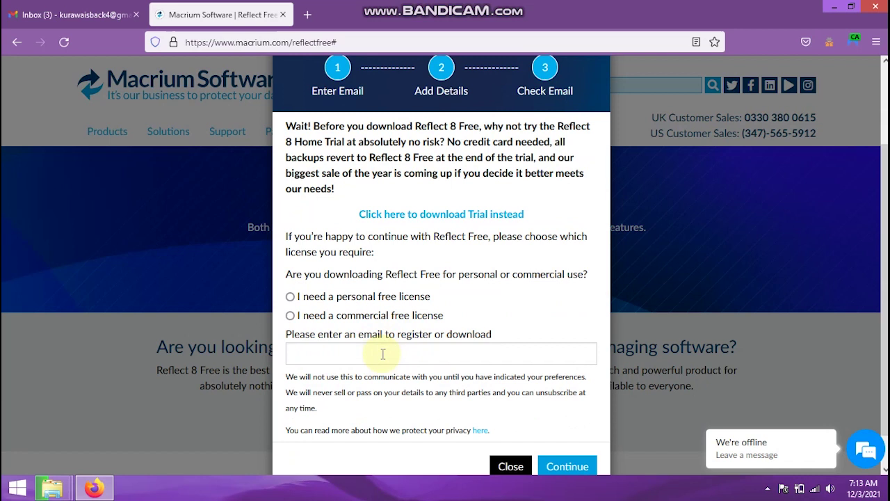
click(290, 297)
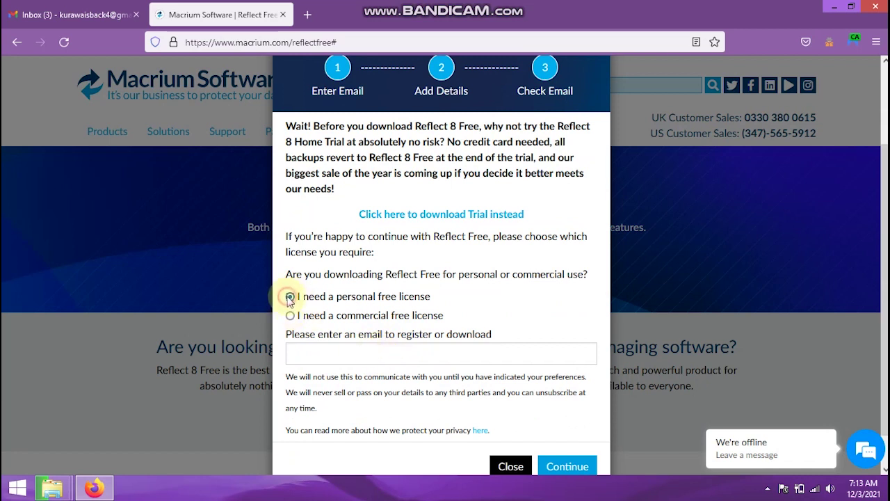
click(320, 354)
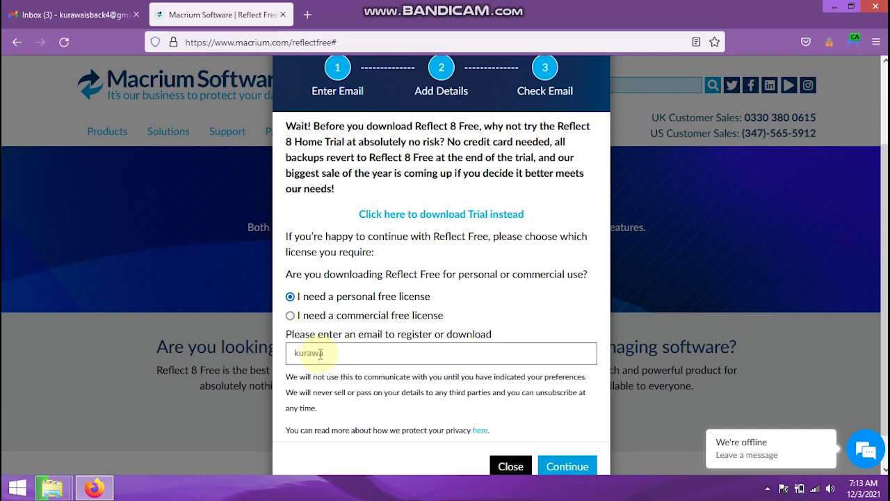
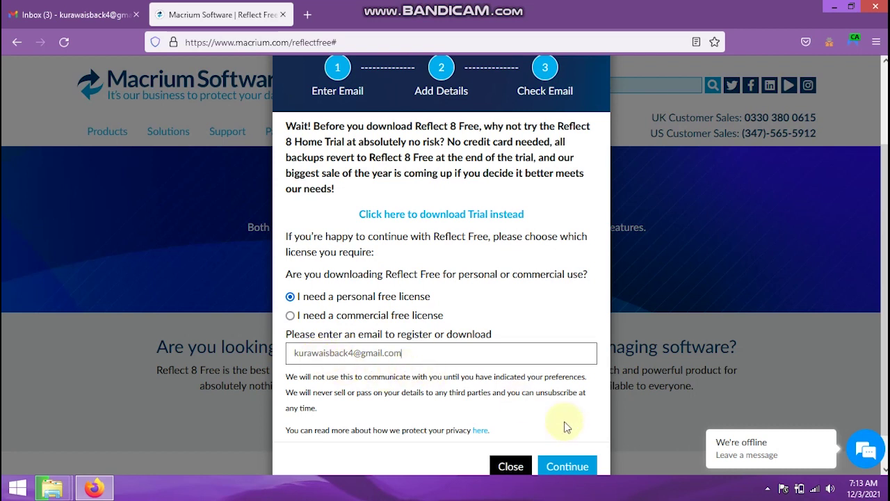
click(570, 470)
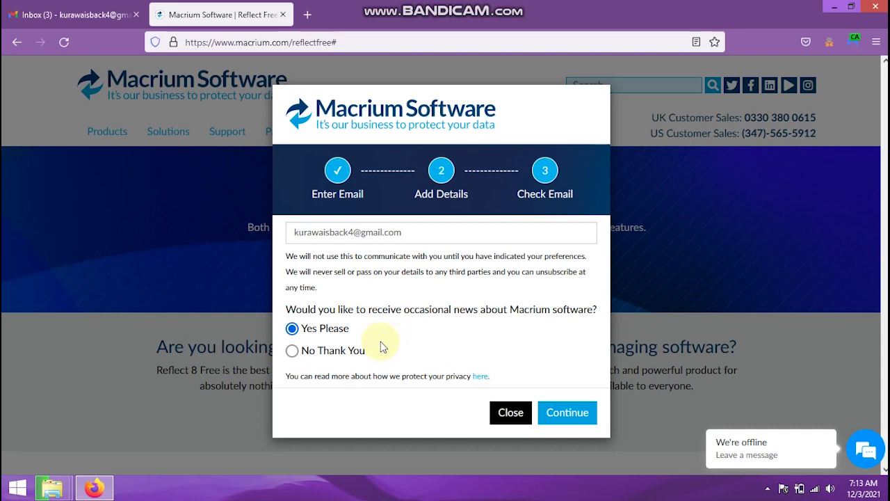
Step: Decline Macrium news, submit the registration, and close the confirmation
click(293, 352)
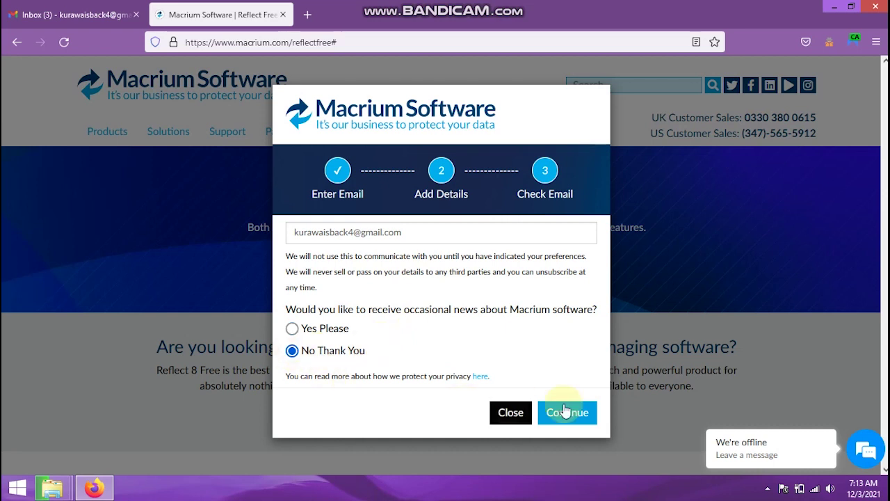
click(575, 413)
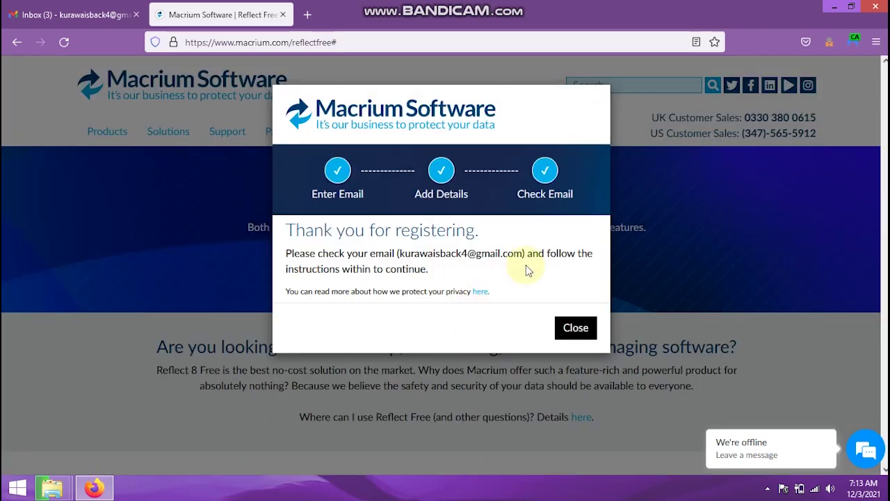
click(575, 329)
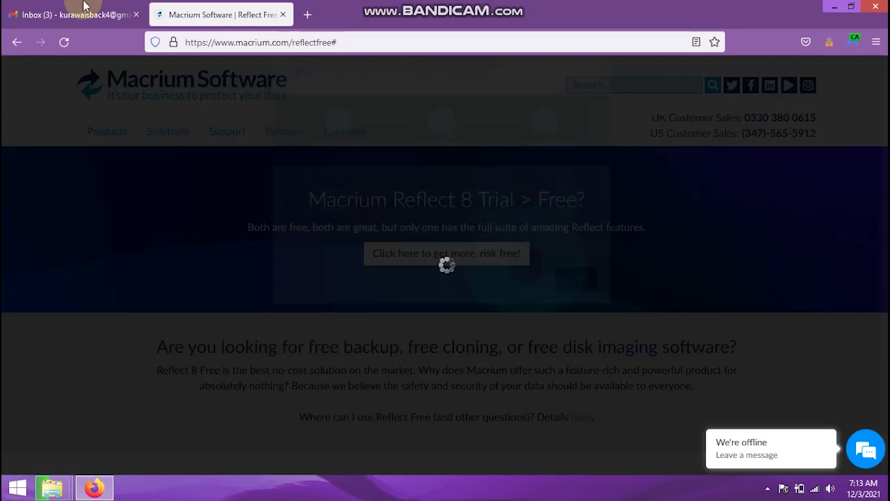
Step: Open the Macrium Software Registration email in Gmail and select its registration code
click(78, 9)
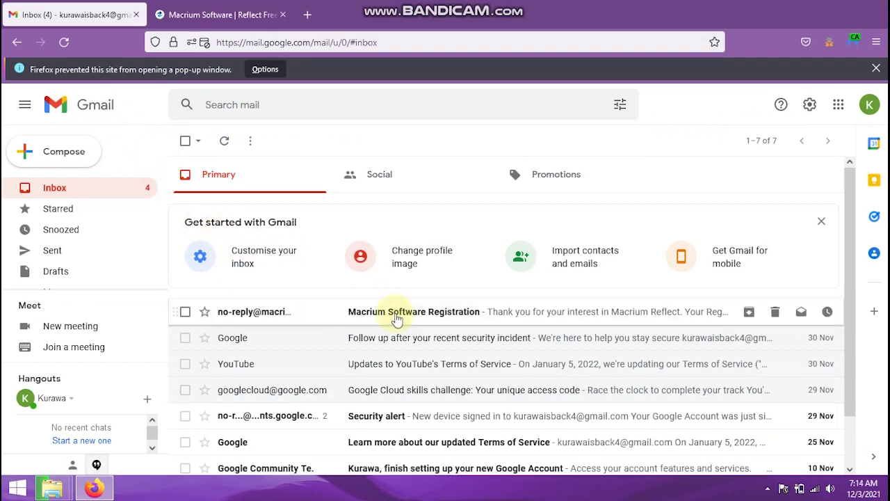
click(397, 317)
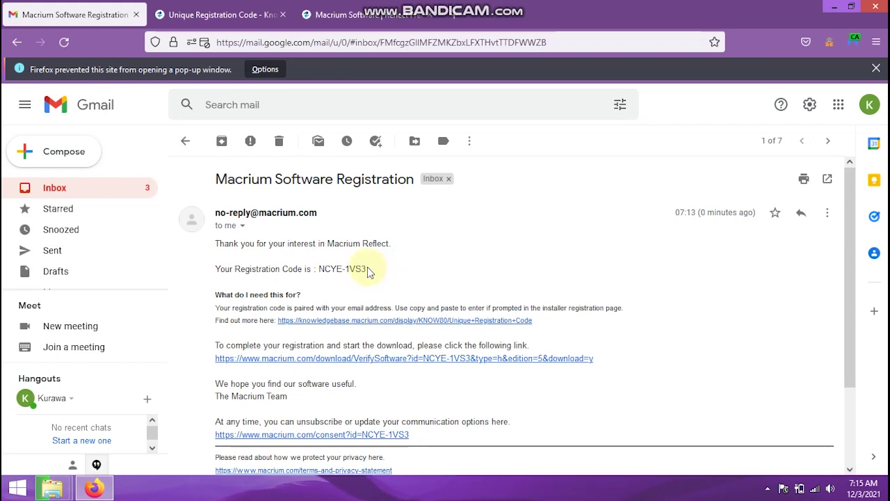
drag(369, 272, 319, 271)
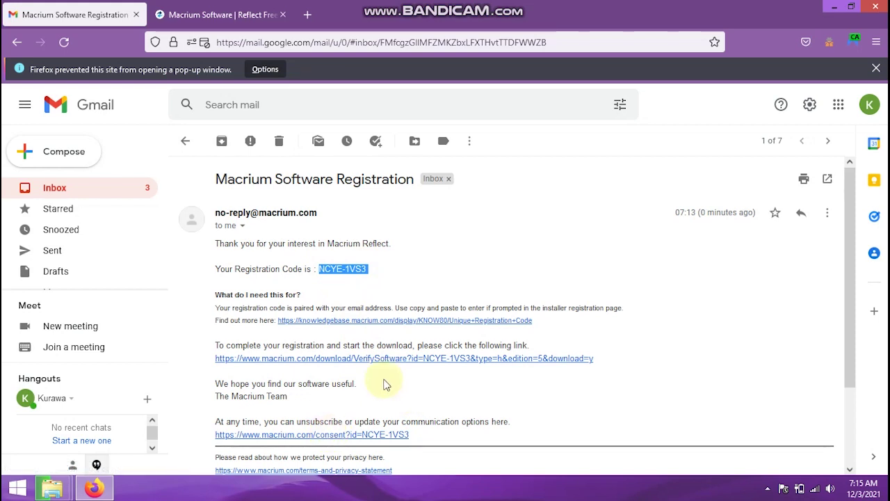
Step: Open the email's download link in a new tab and save the 5.3 MB ReflectDLHF.exe
right_click(357, 363)
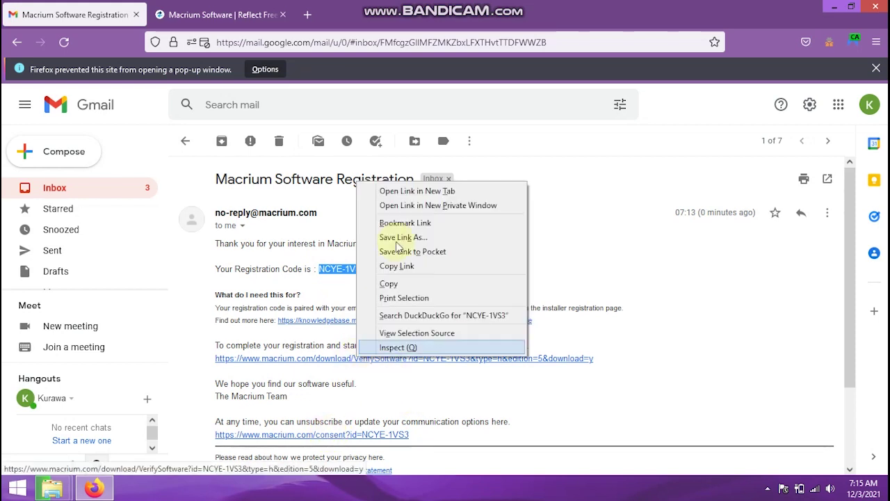
click(388, 196)
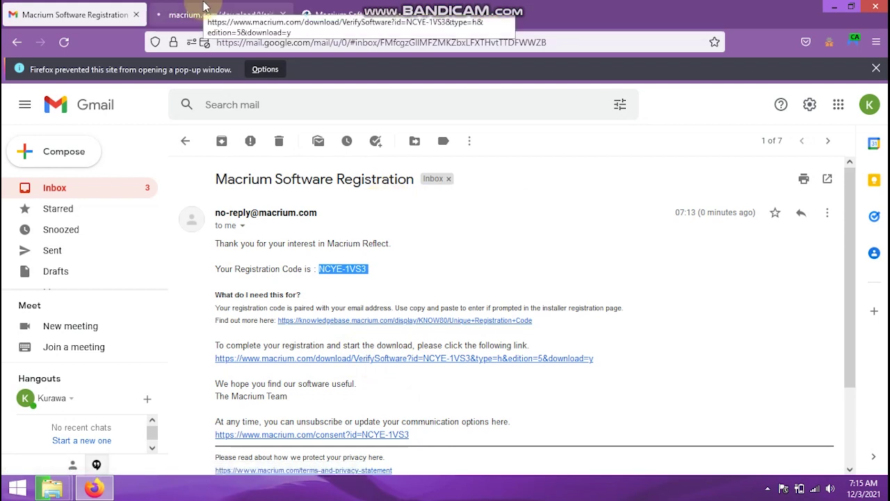
click(224, 16)
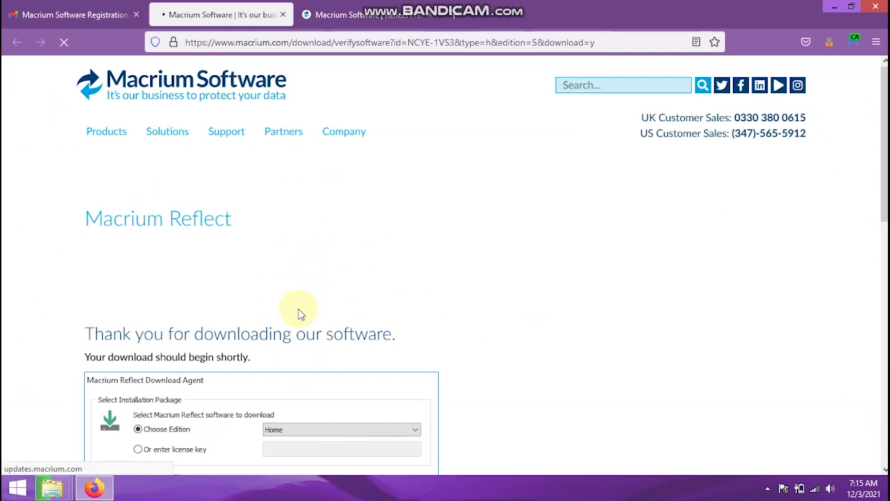
scroll(370, 351, down, 1)
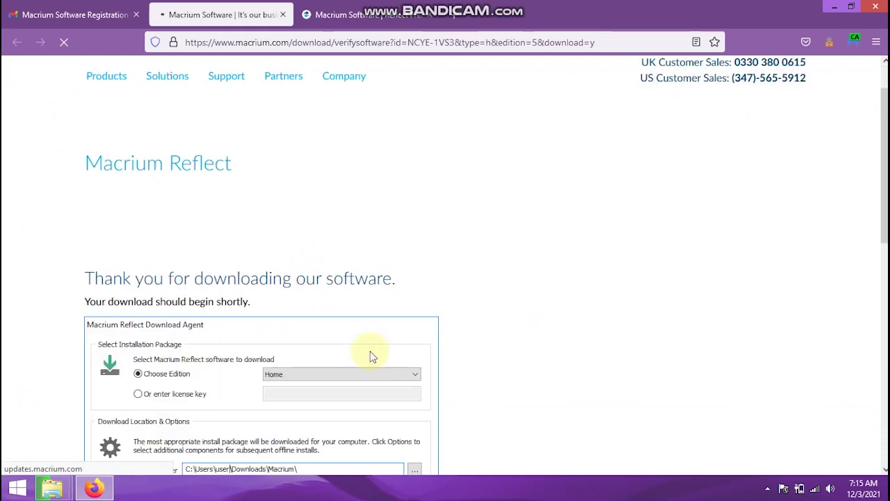
scroll(372, 355, down, 1)
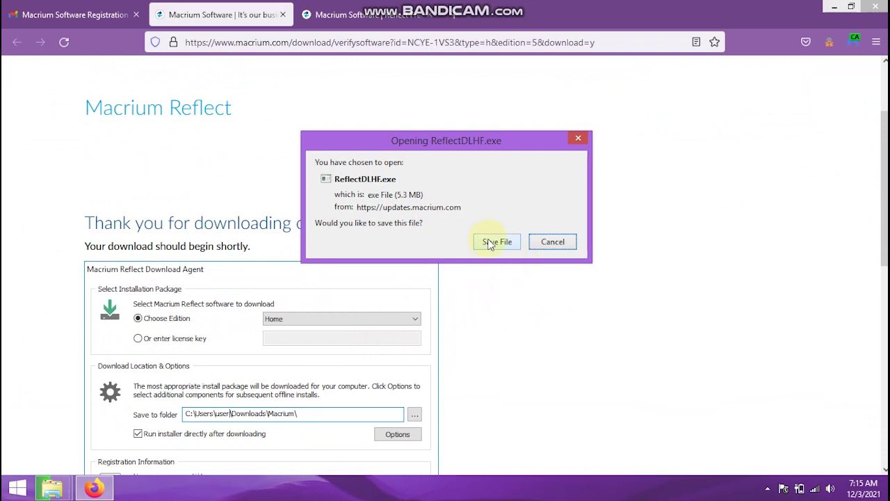
click(494, 243)
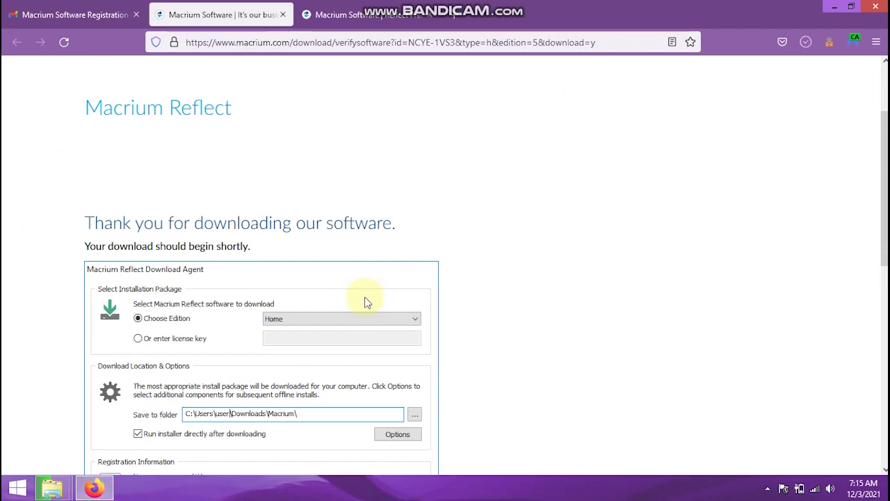
Step: Open the Downloads folder holding ReflectDLHF.exe from Firefox's downloads list and refresh it
click(807, 43)
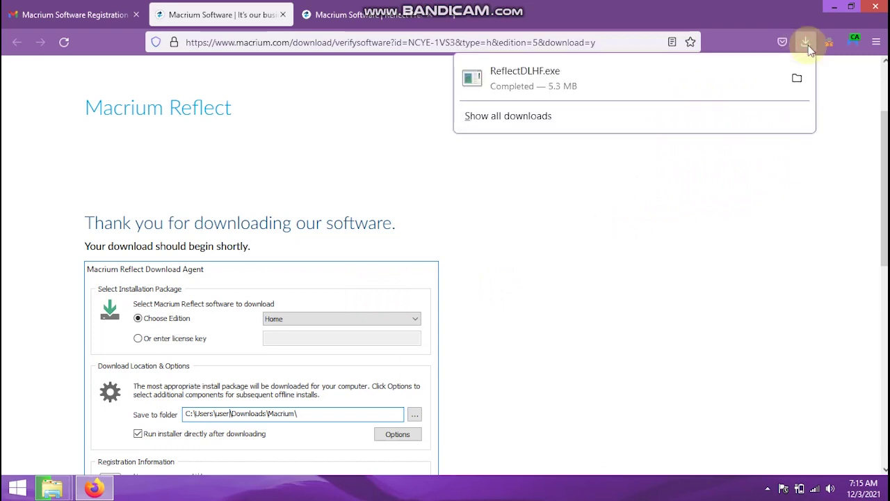
click(797, 78)
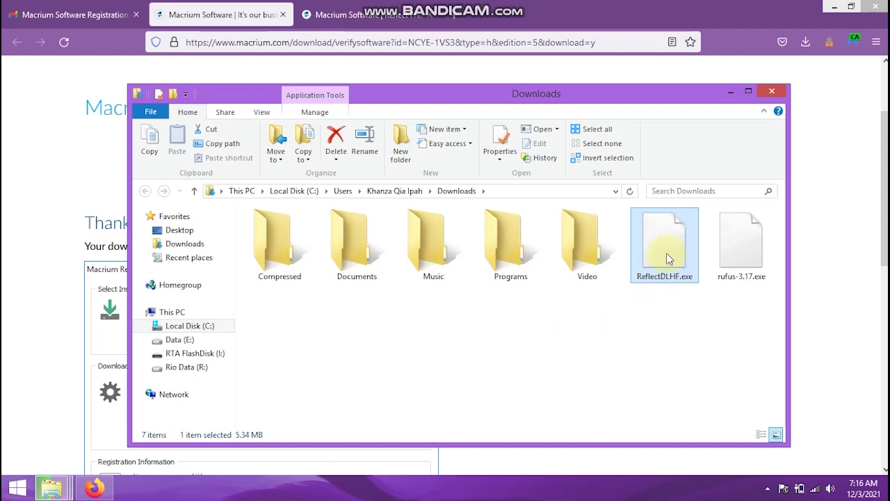
click(646, 345)
right_click(646, 345)
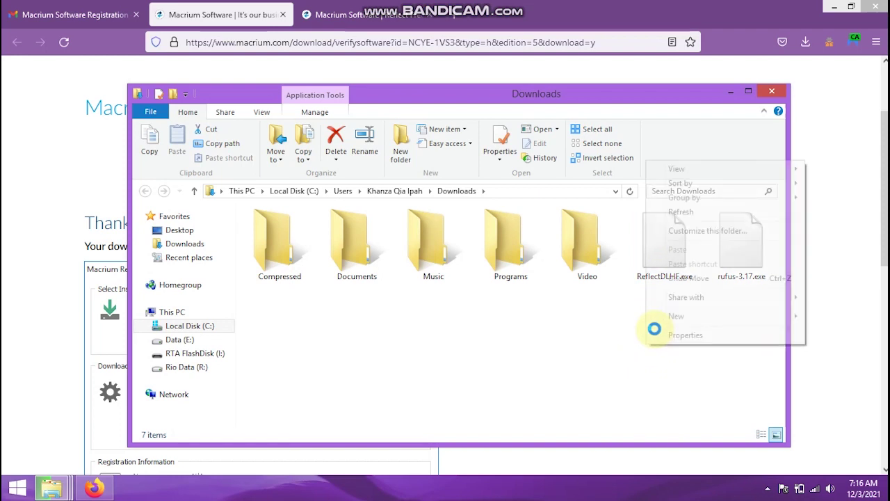
click(680, 211)
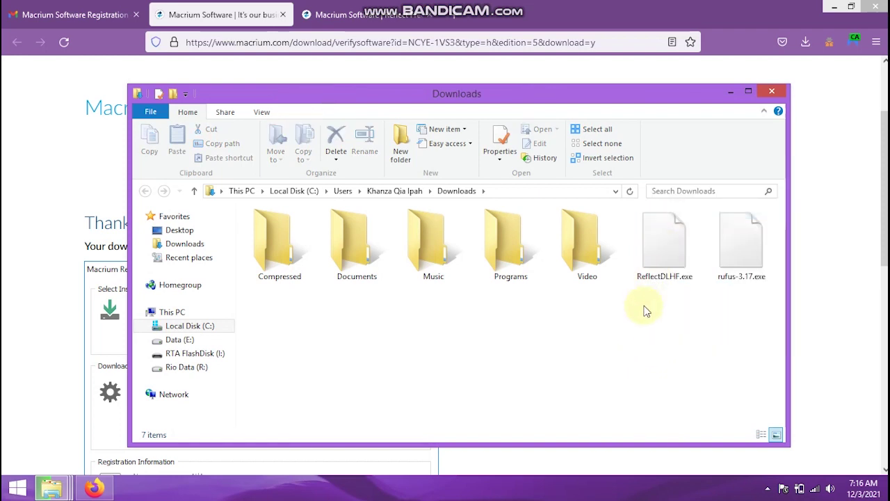
Step: Run ReflectDLHF.exe and pick the Free edition in the Download Agent
click(669, 261)
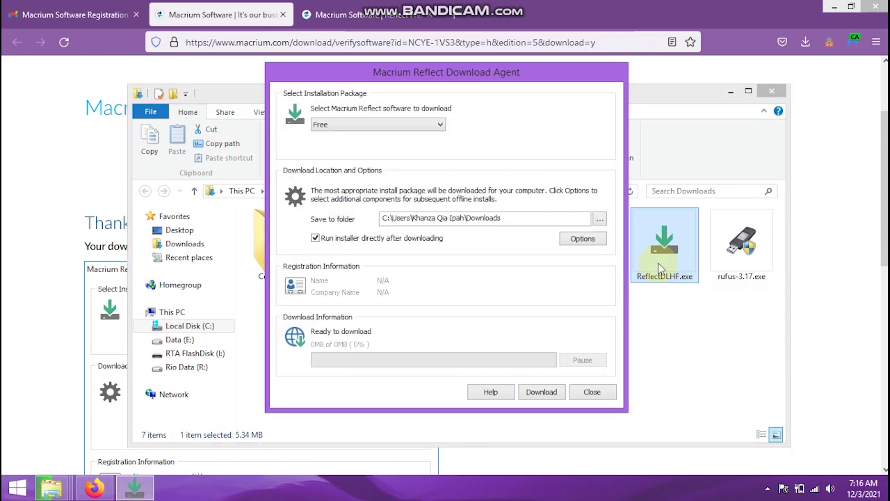
click(403, 126)
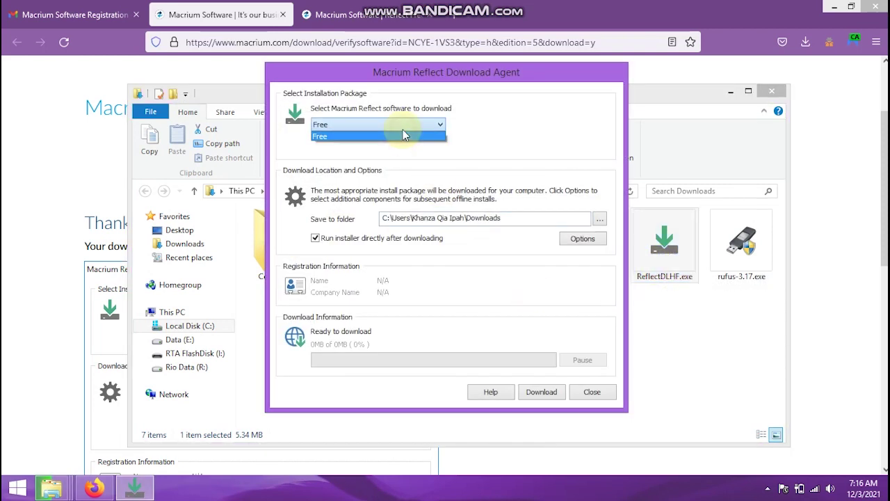
click(407, 136)
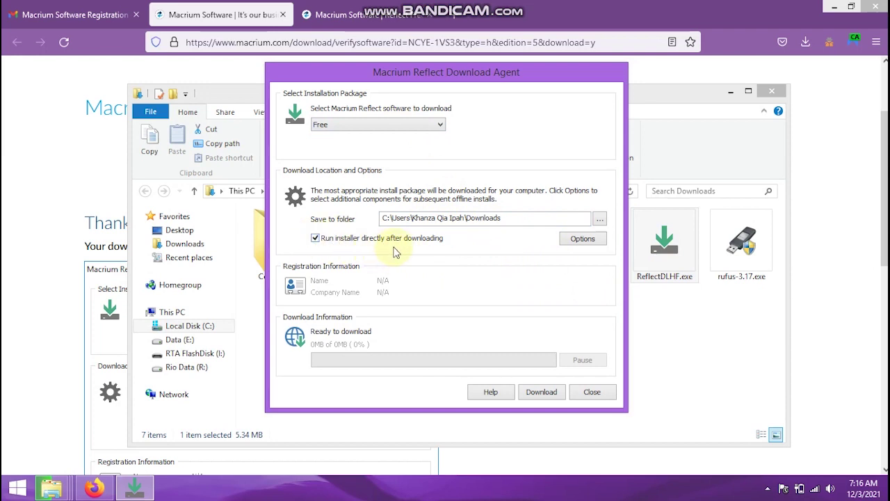
Step: Disable running the installer after download and download the 167.3 MB Reflect package
click(315, 239)
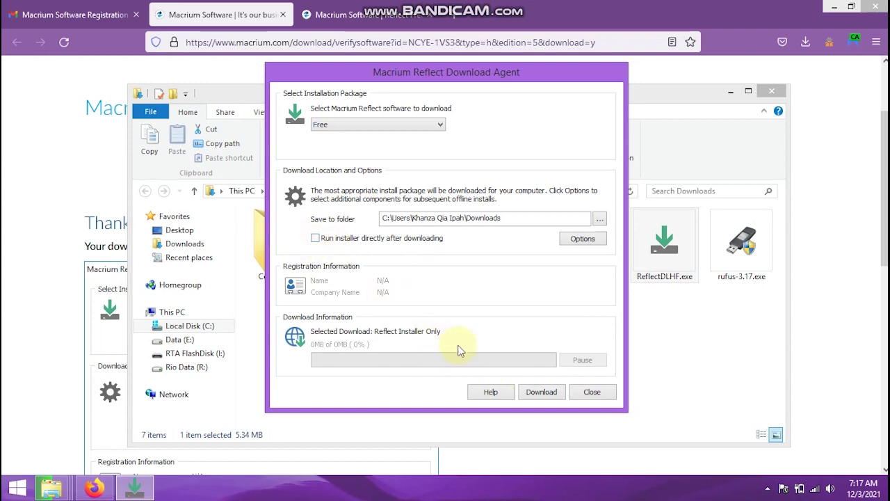
click(529, 394)
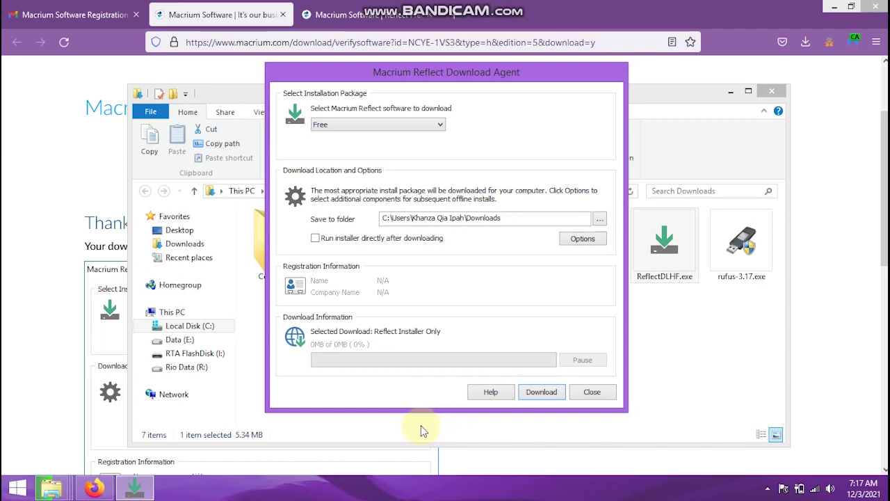
click(541, 393)
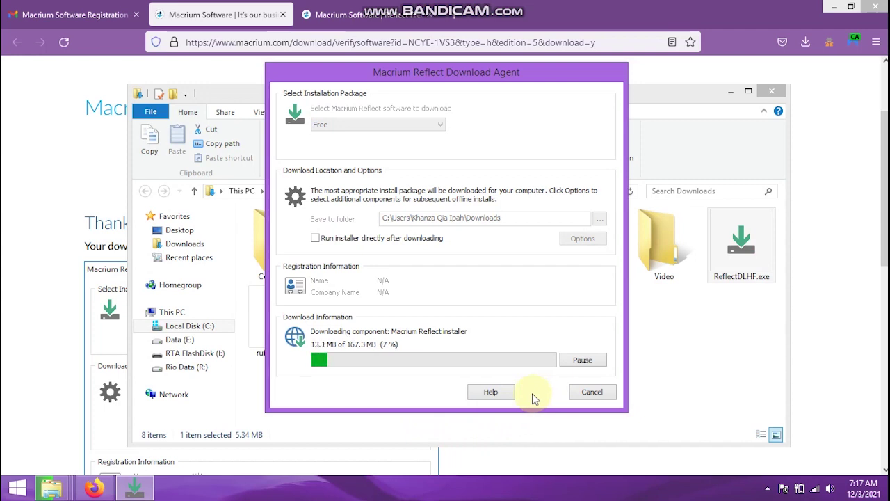
mouse_move(508, 8)
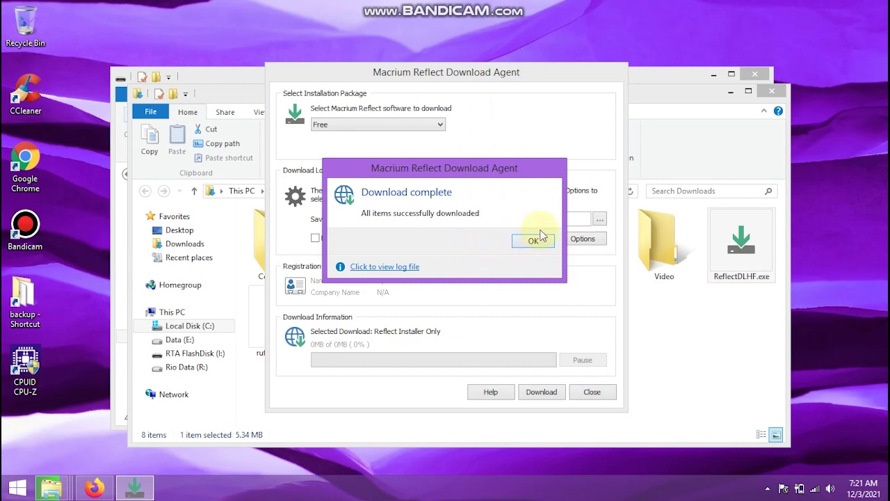
Step: Close the Download Agent, then run v8.0.6392_reflect_setup_free_x64.exe from Downloads\Macrium
click(529, 242)
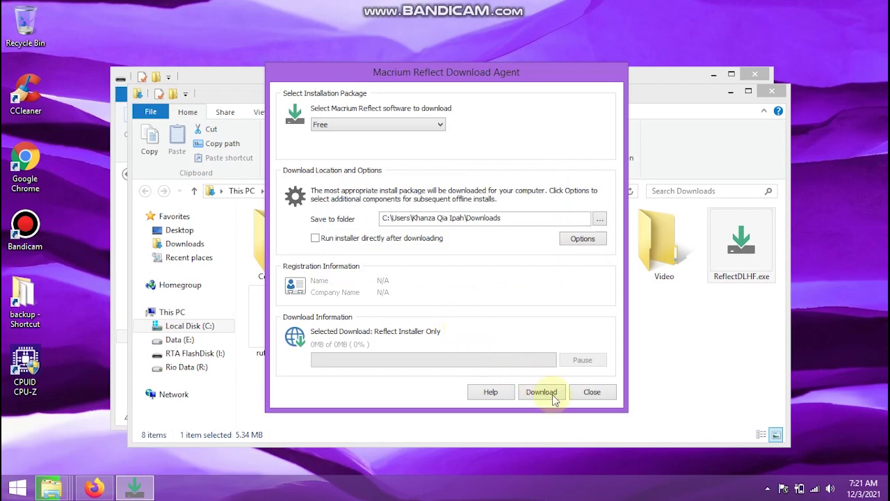
click(593, 393)
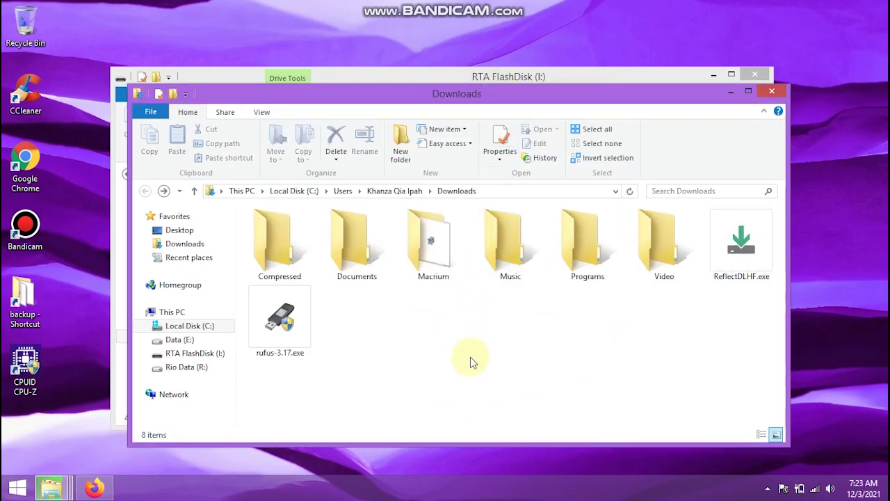
right_click(464, 337)
click(510, 210)
double_click(452, 270)
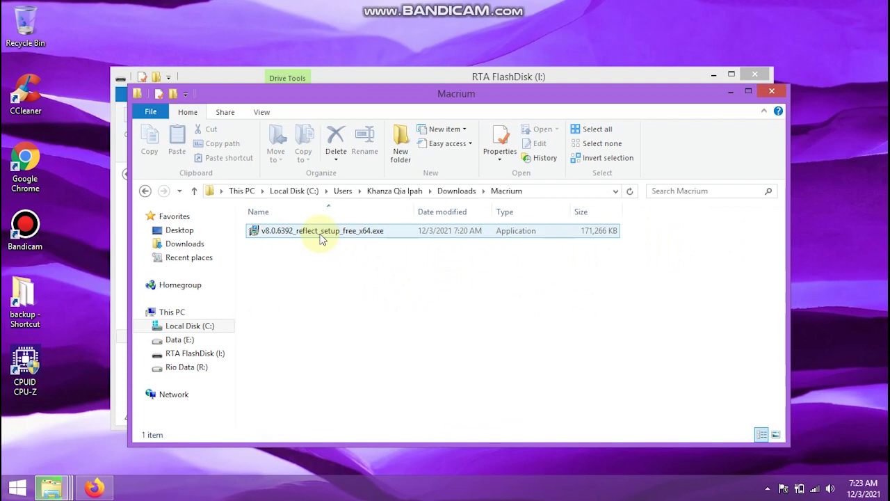
double_click(320, 236)
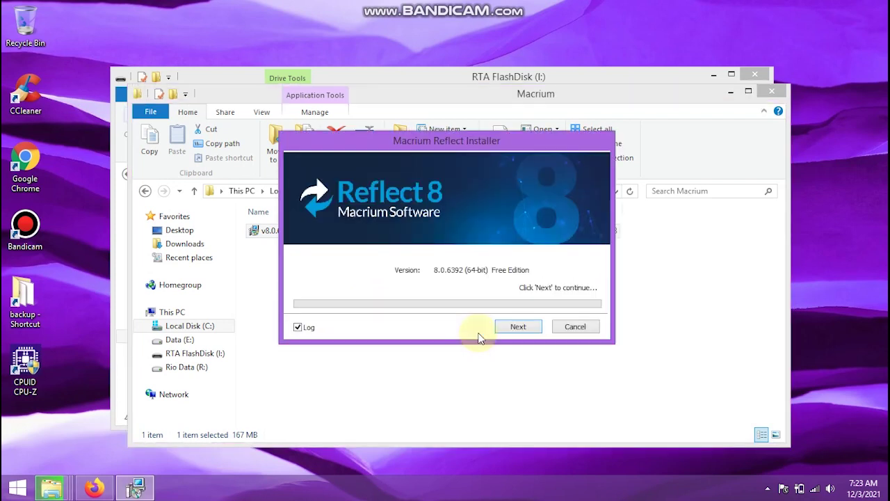
Step: Get past the welcome screen, accept the License Agreement terms, and continue to the license key page
click(523, 327)
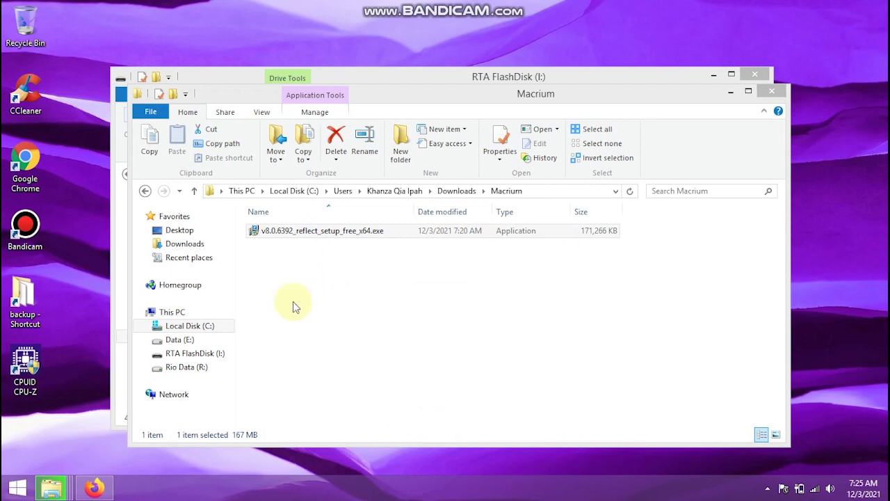
click(512, 350)
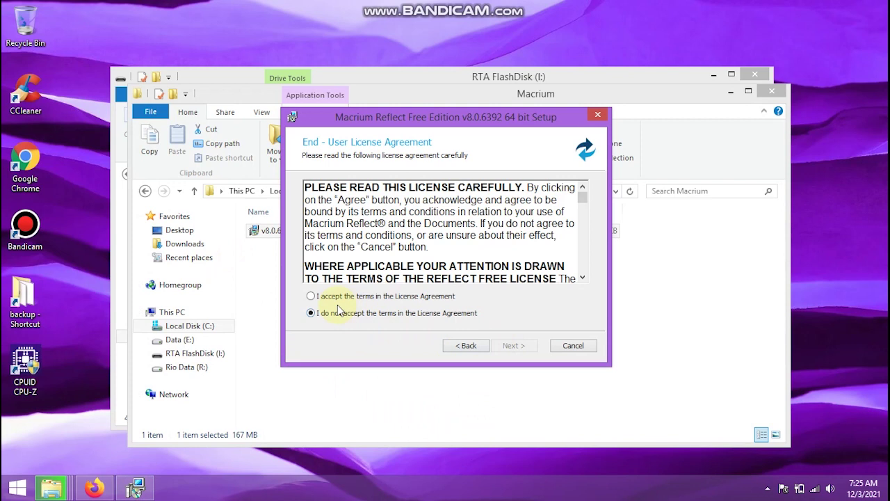
click(311, 296)
click(522, 345)
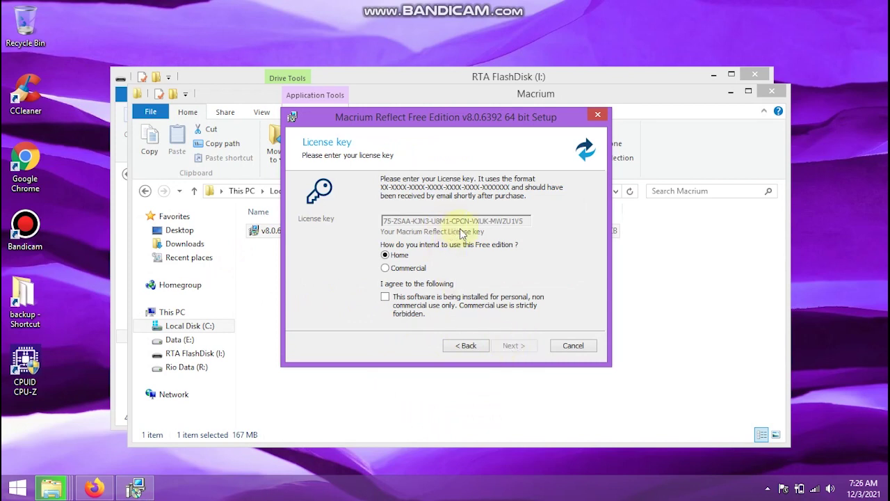
Step: Confirm personal, non-commercial use and fill in the registration e-mail address
click(386, 297)
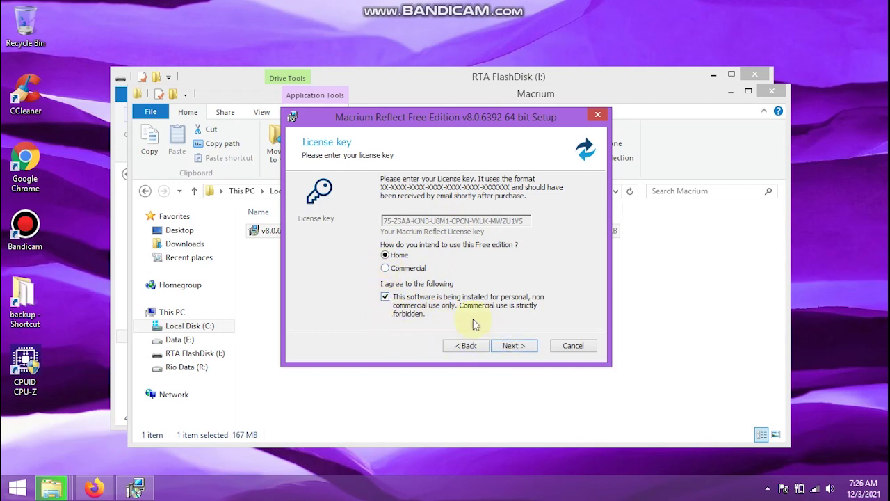
click(520, 349)
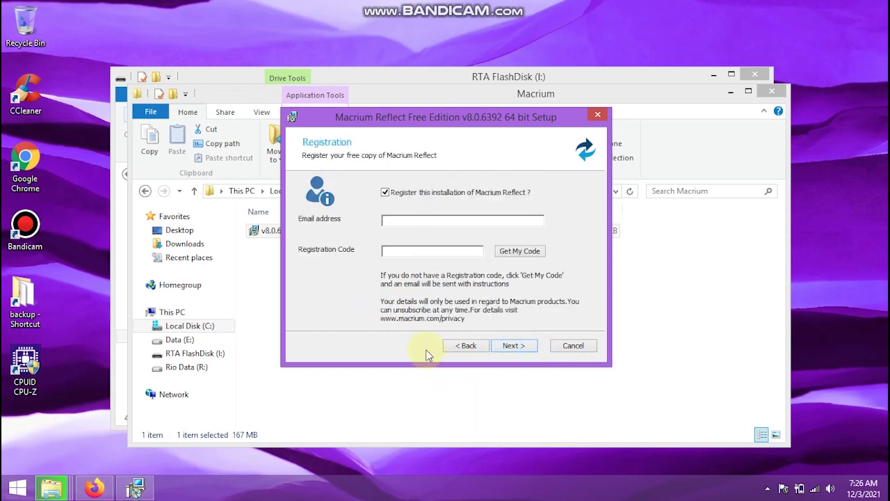
text(r)
key(ctrl+z)
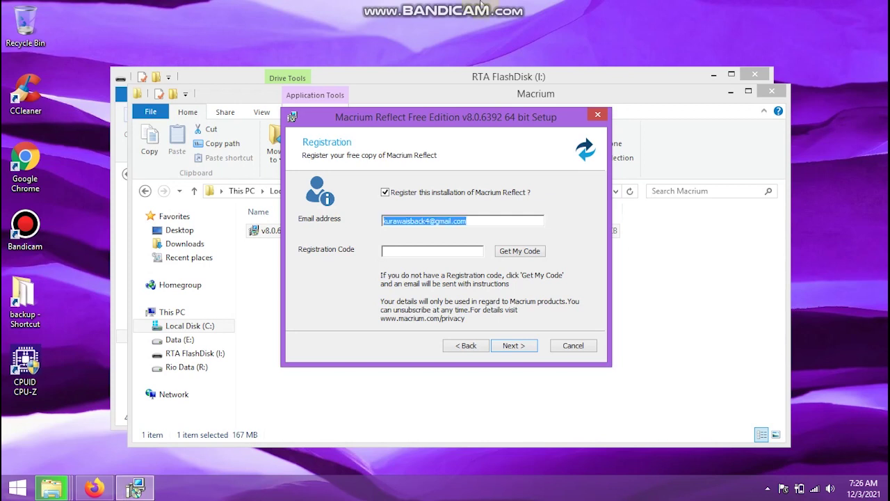
click(479, 220)
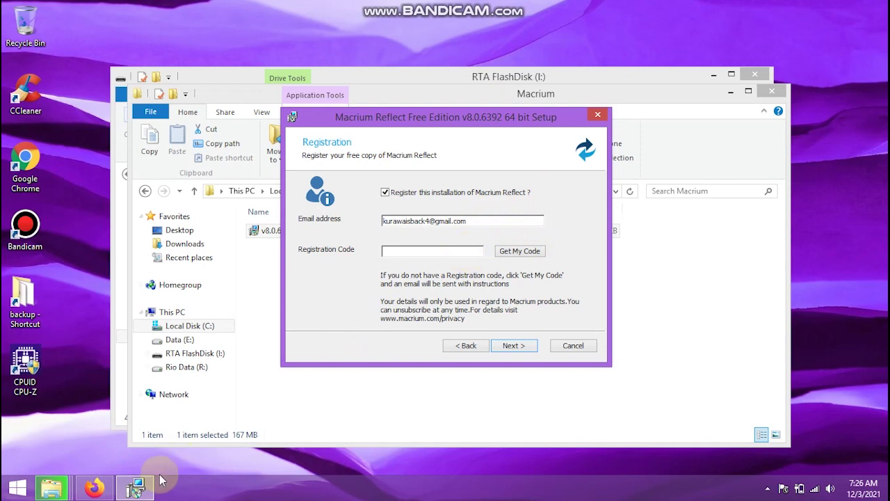
Step: Paste the registration code from the Gmail message into the Registration Code field and continue
click(96, 487)
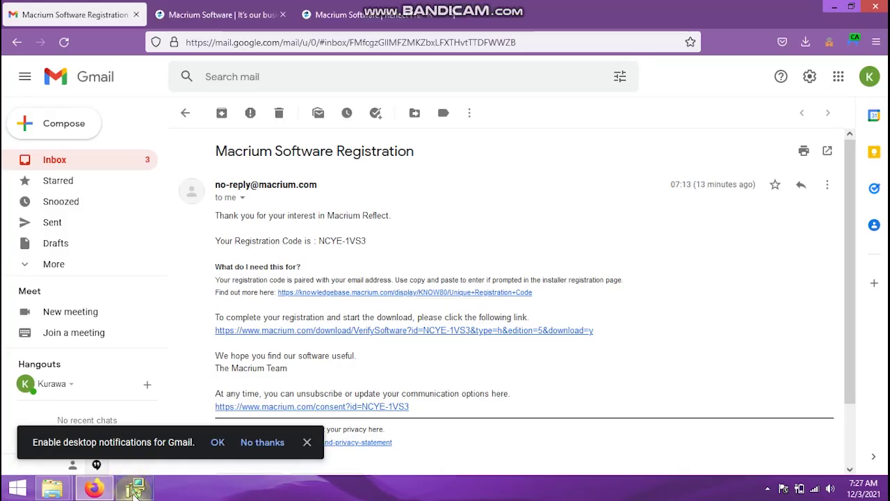
mouse_move(136, 488)
click(129, 417)
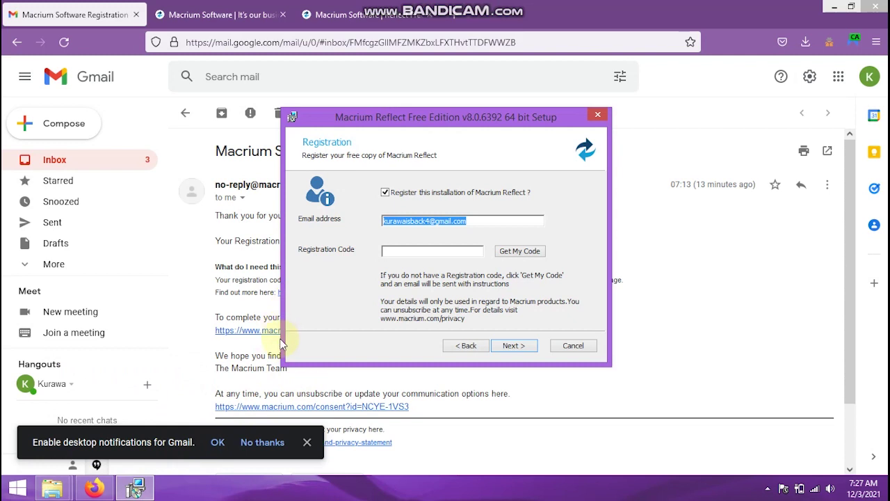
click(307, 442)
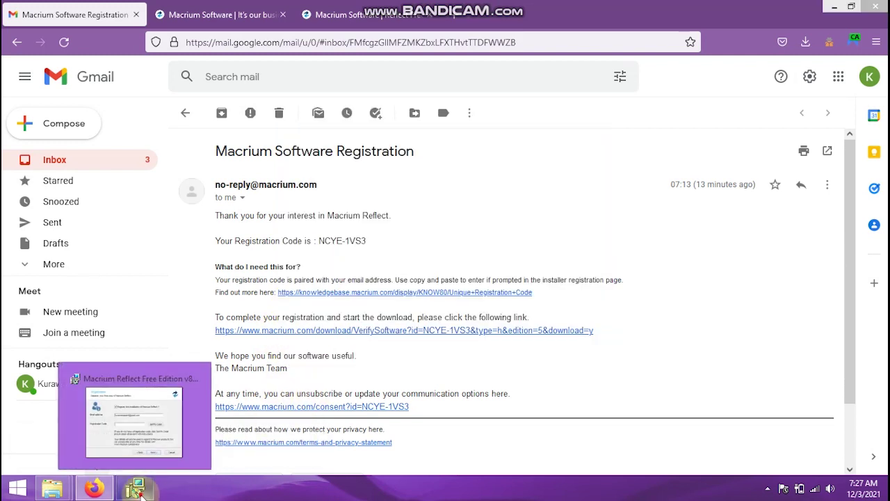
click(138, 489)
click(395, 252)
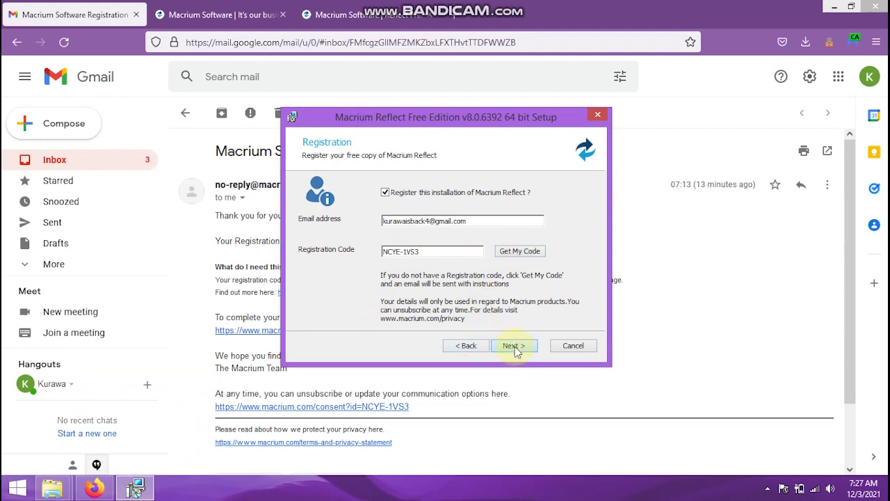
click(515, 347)
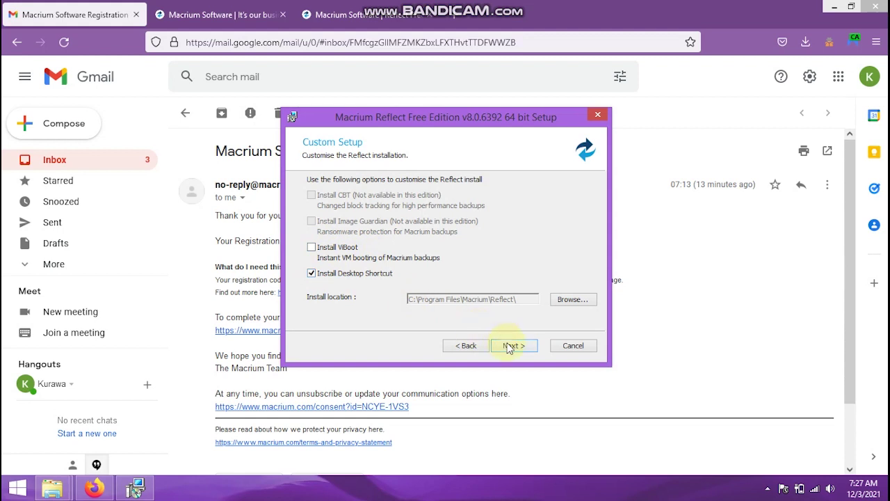
Step: Install Macrium Reflect with ViBoot included, finish with Launch now enabled, and close the Macrium folder
click(313, 249)
click(520, 350)
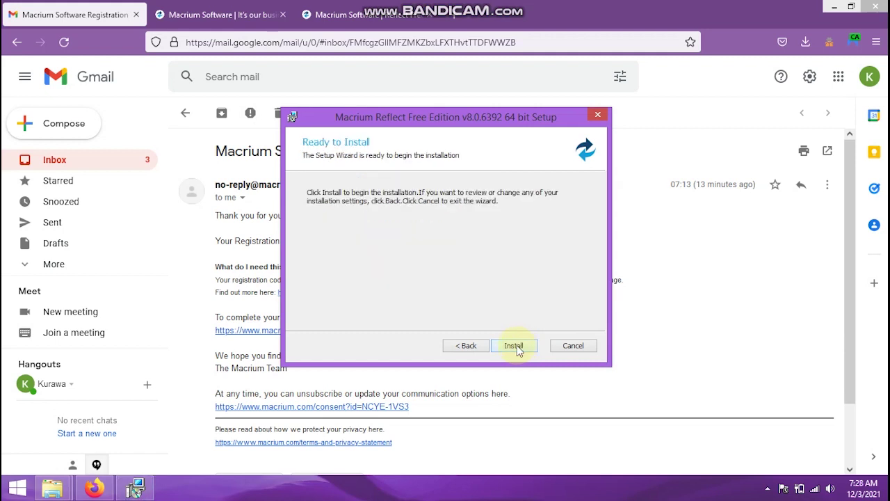
click(514, 346)
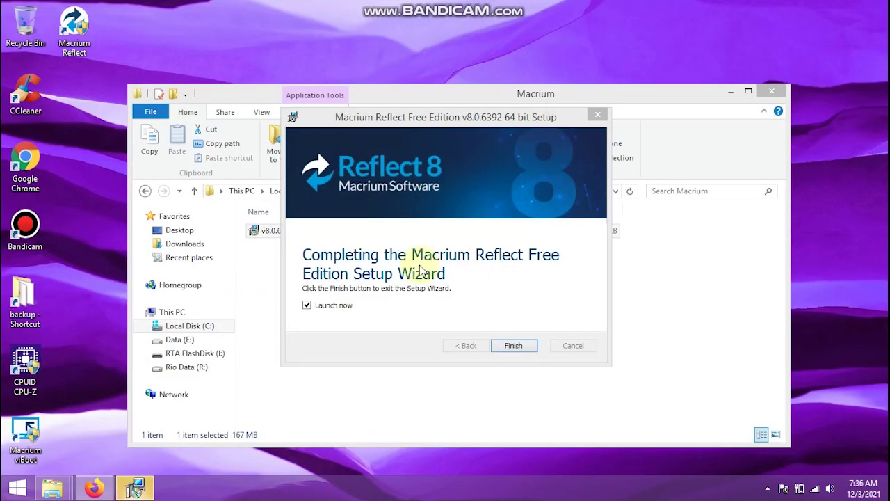
click(514, 345)
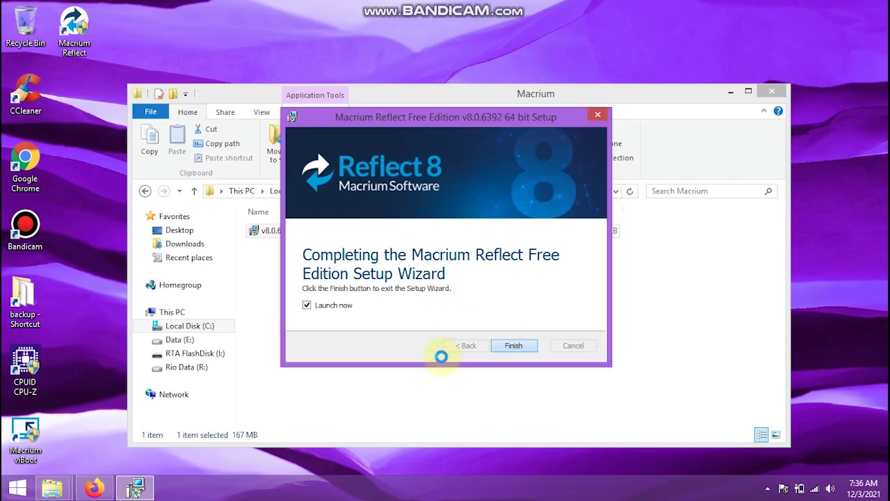
click(772, 91)
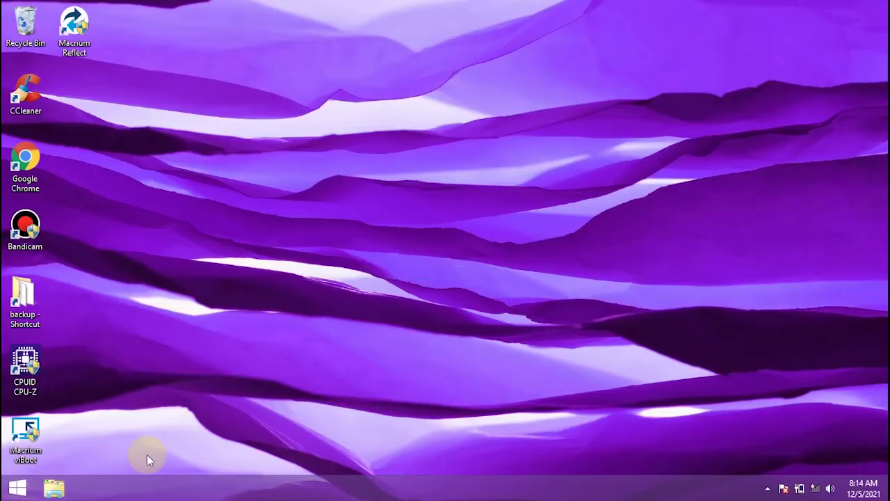
Step: Check the drives in This PC, then open Disk Management from the Start quick menu and centre it
click(56, 490)
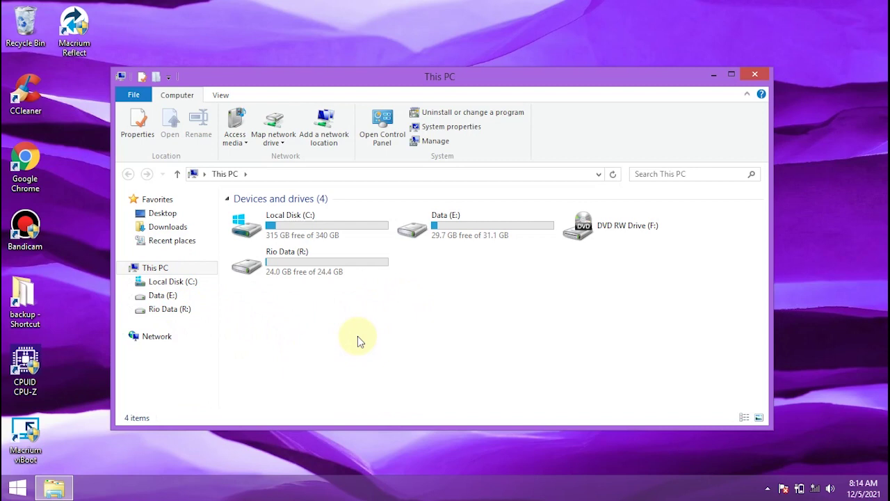
click(755, 74)
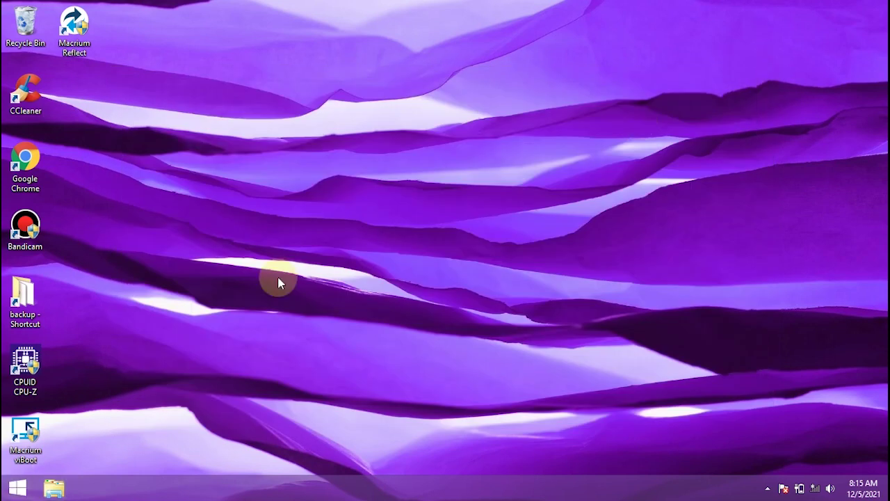
right_click(5, 492)
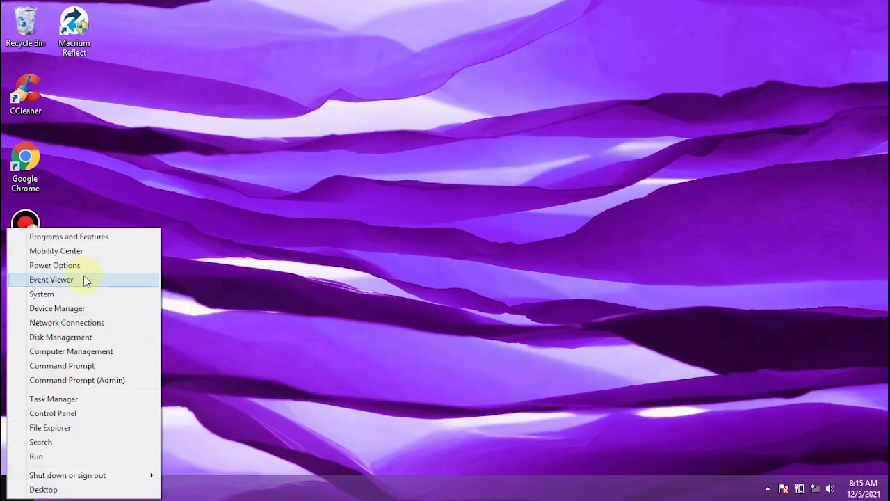
click(65, 336)
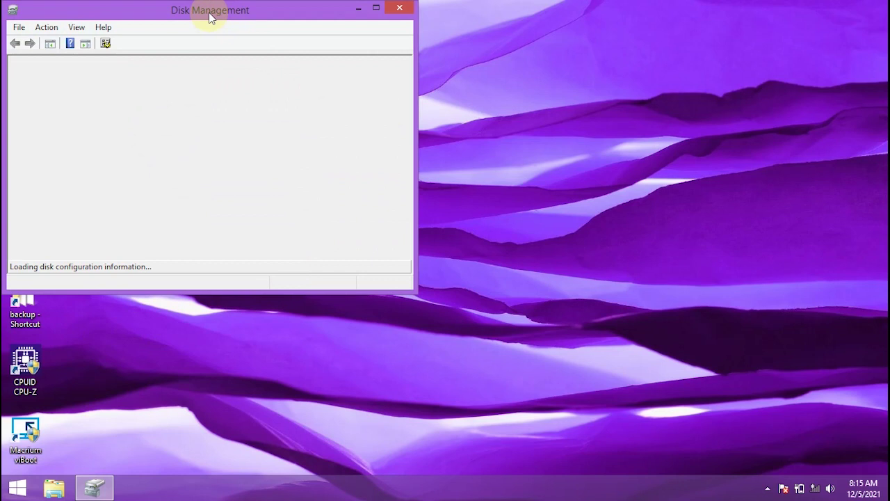
drag(210, 16, 429, 58)
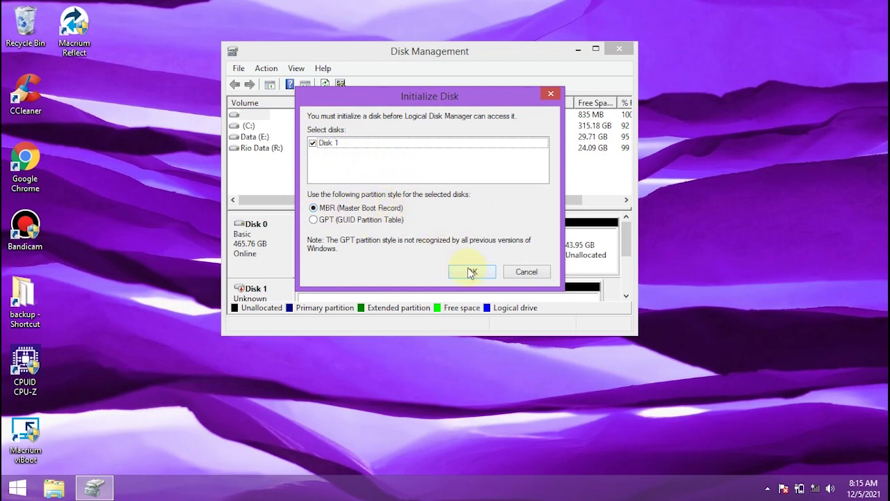
Step: Initialize Disk 1 as MBR and enlarge the window to show its 223.57 GB unallocated space
drag(467, 103, 220, 175)
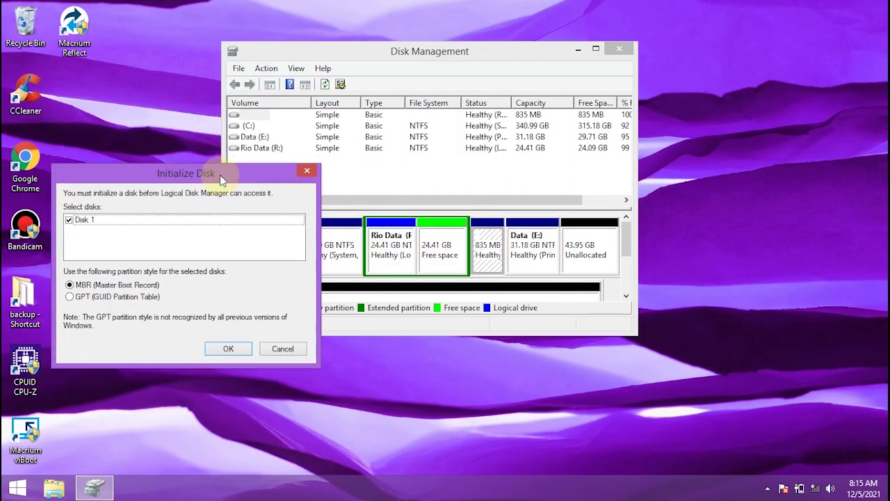
click(229, 349)
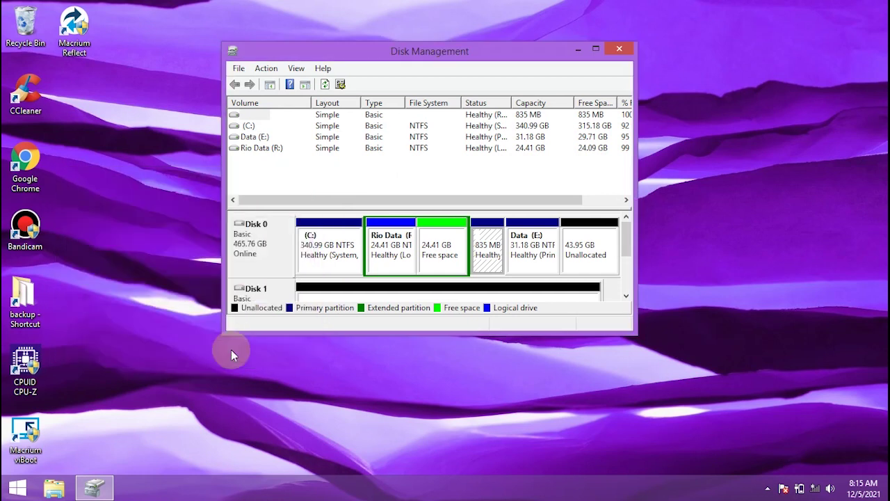
drag(627, 235, 624, 257)
click(522, 267)
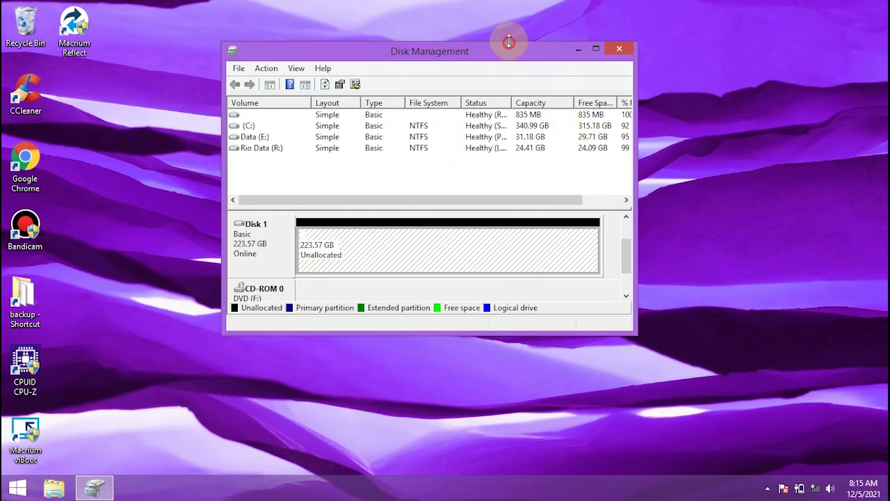
drag(509, 42, 508, 17)
drag(638, 143, 807, 132)
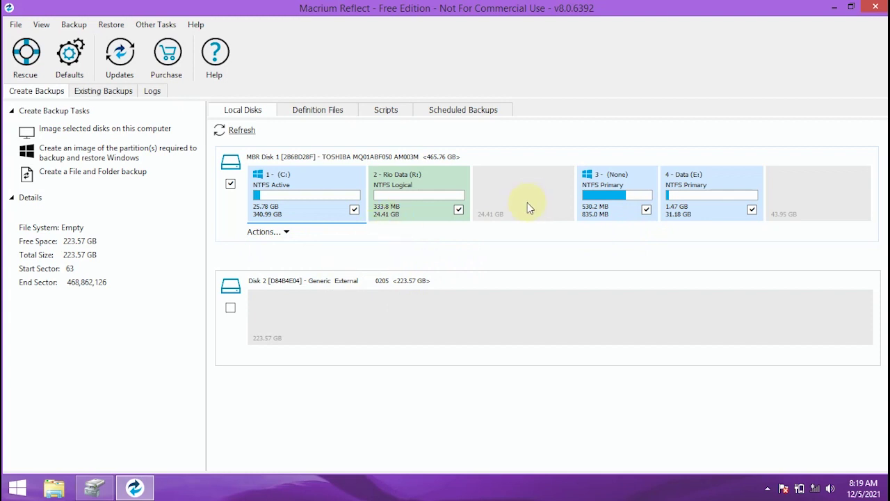
Step: Select the 465.76 GB TOSHIBA system disk and begin 'Clone this disk...'
click(231, 184)
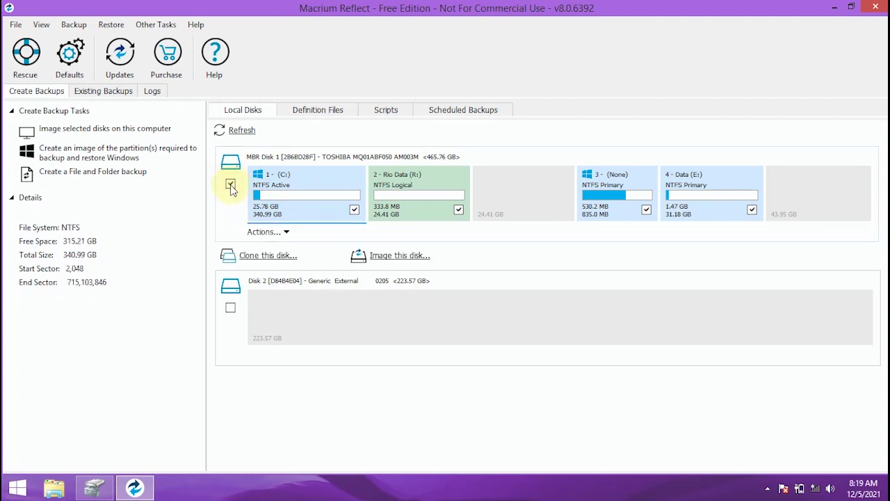
click(285, 256)
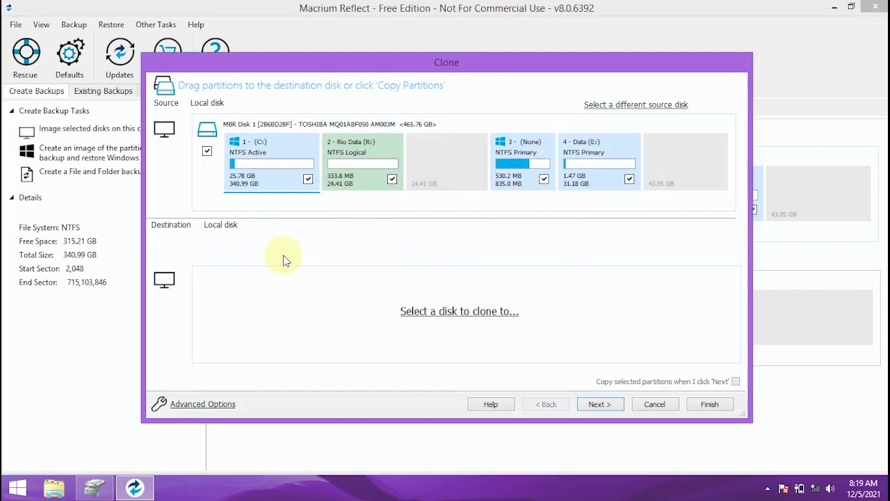
Step: Target the 223.57 GB Disk 2 and copy all four partitions, shrunk or extended to fill it
click(430, 313)
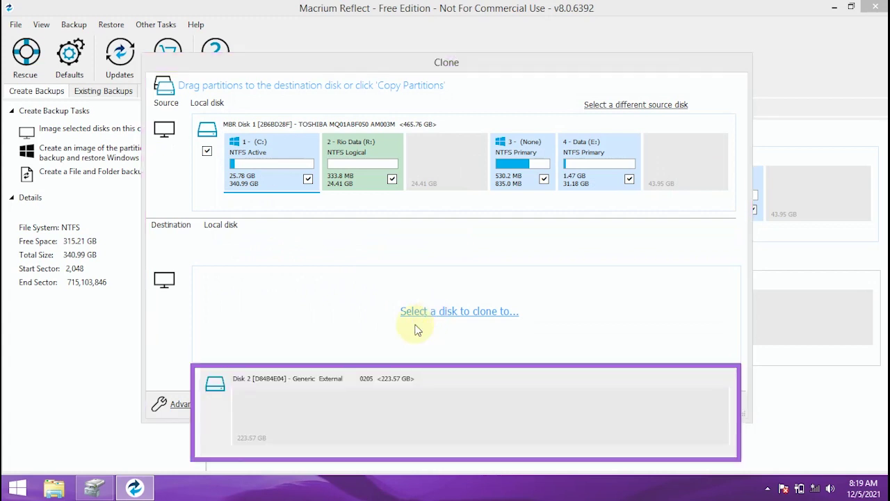
click(333, 383)
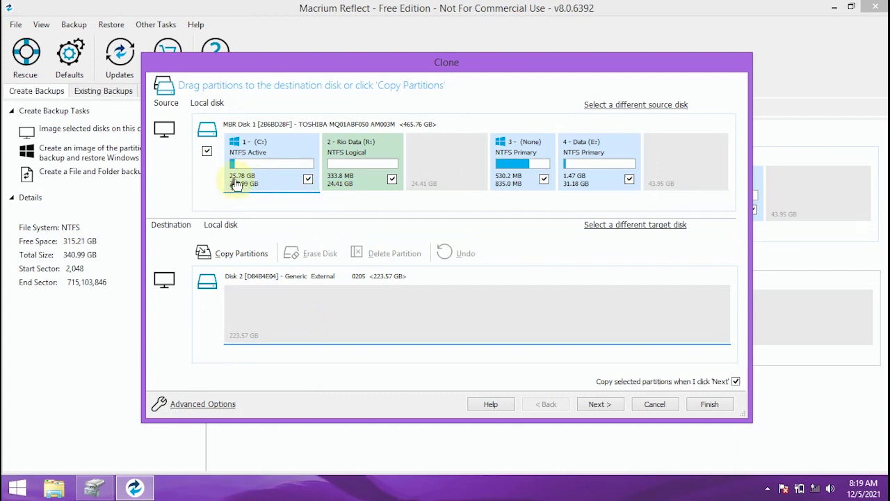
mouse_move(281, 169)
mouse_down()
mouse_move(282, 247)
mouse_move(278, 179)
mouse_up()
drag(368, 158, 267, 308)
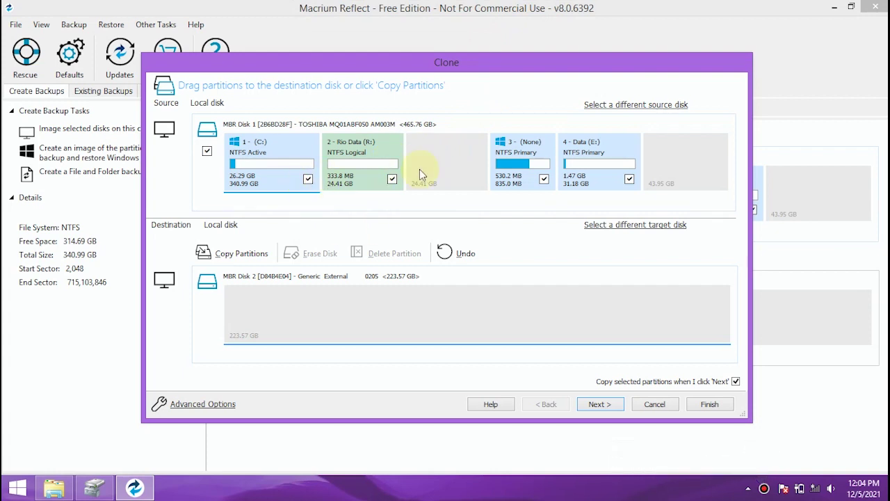
click(249, 255)
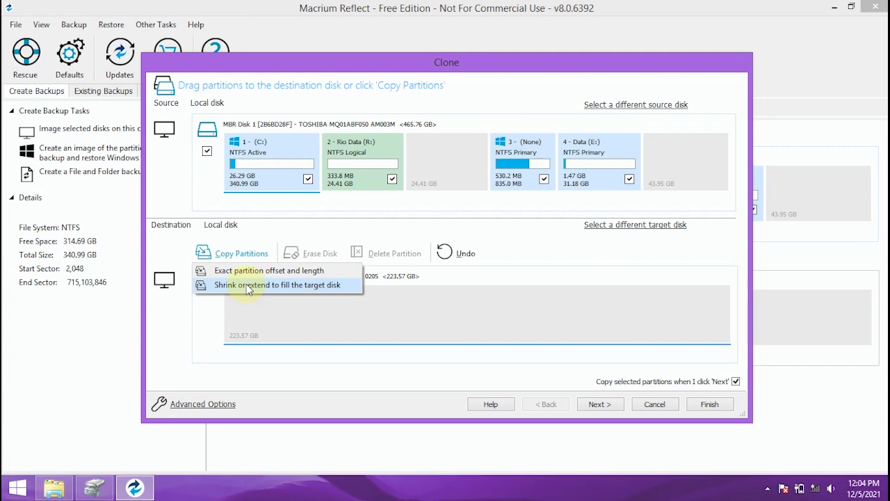
click(246, 284)
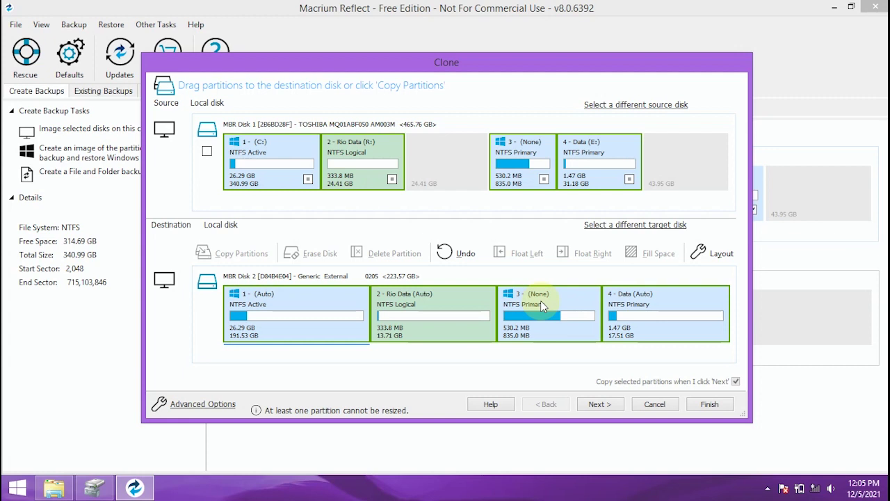
click(703, 404)
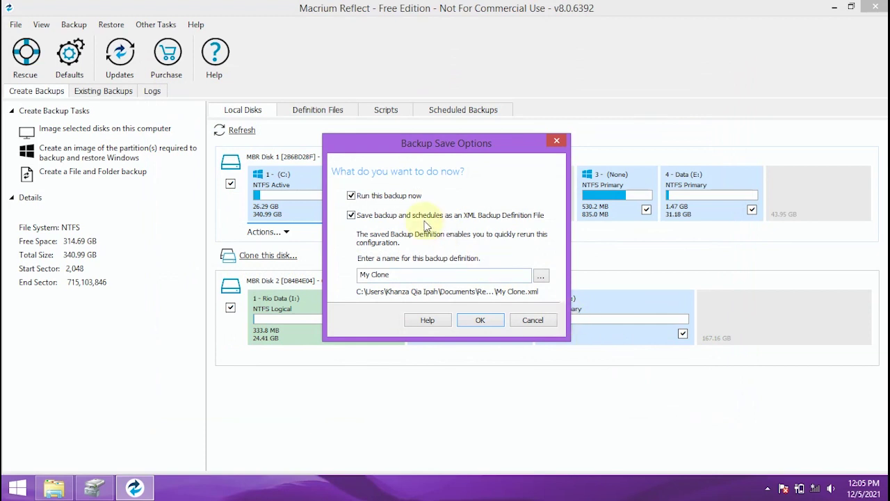
Step: Untick saving the clone as an XML Backup Definition File and run it now
click(354, 216)
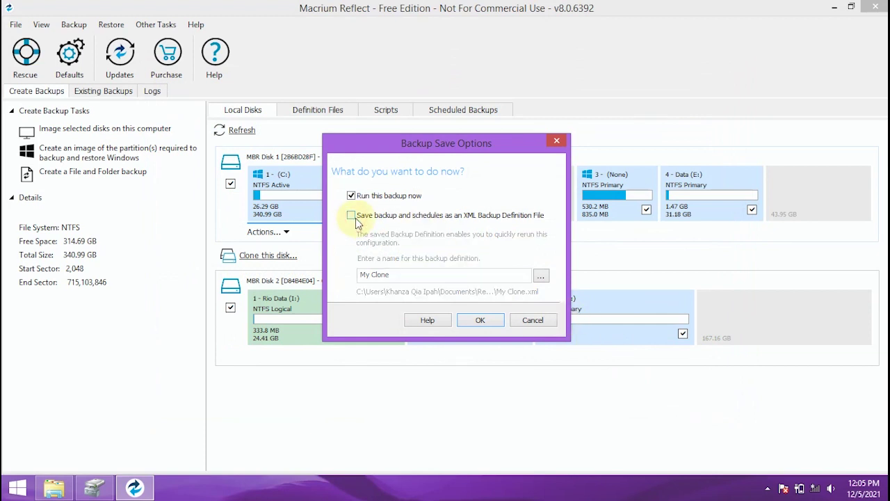
click(482, 321)
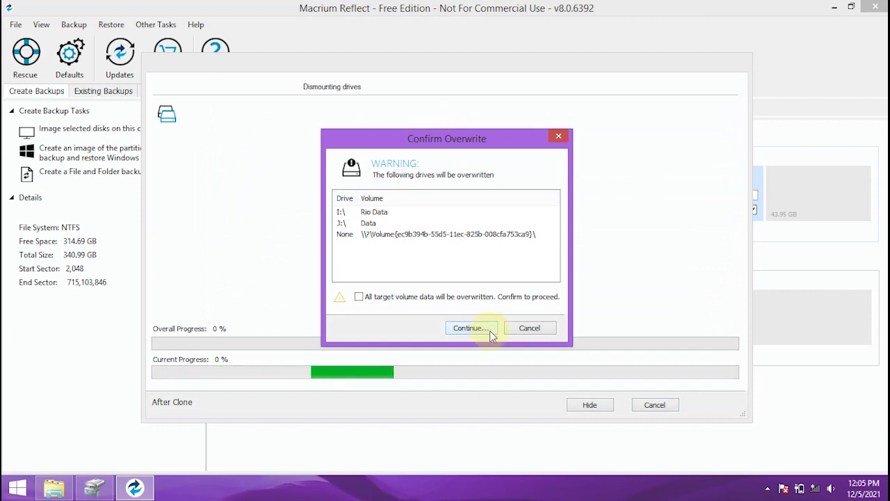
Step: Acknowledge that Rio Data and Data on the target will be overwritten, and continue the clone
click(477, 329)
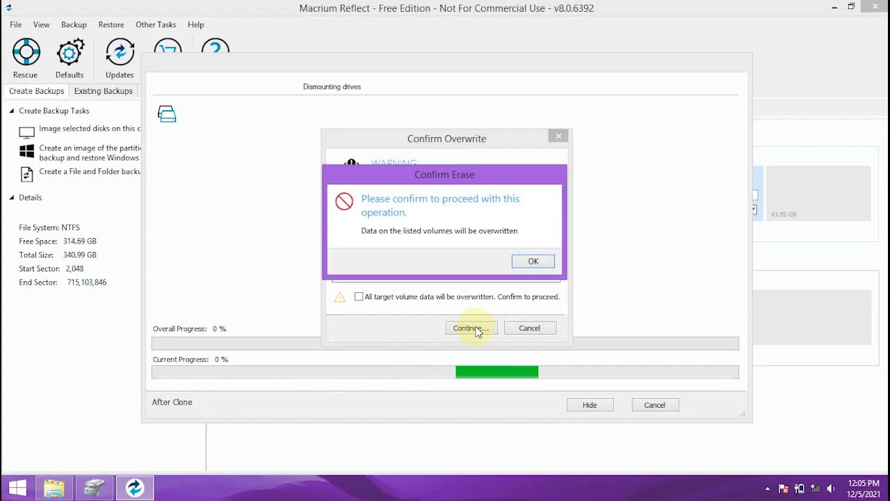
click(528, 263)
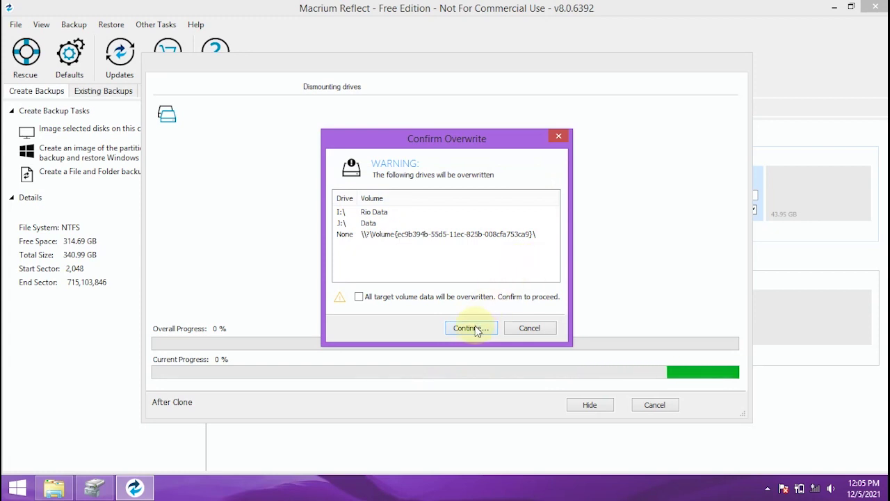
click(361, 298)
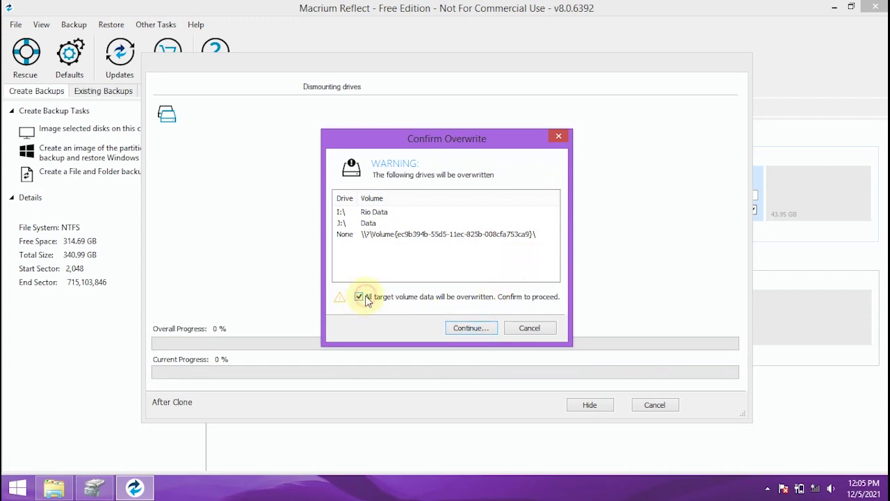
click(467, 329)
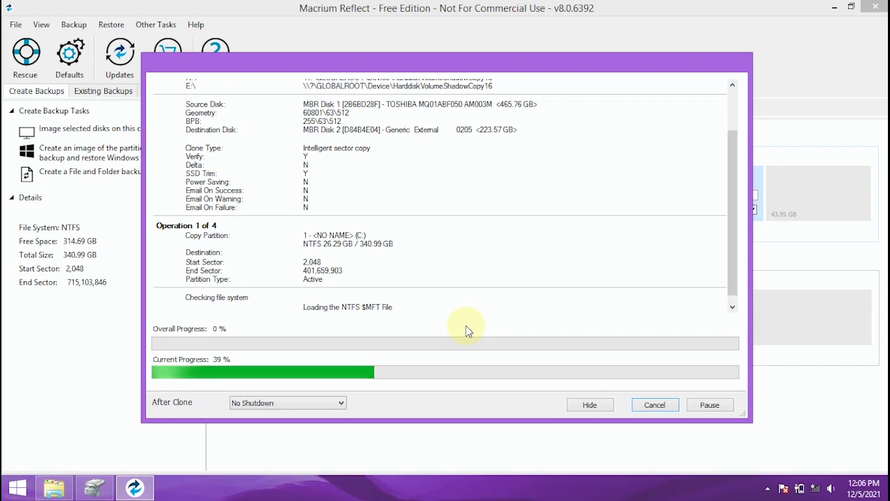
Step: Wait for the clone to complete in 00:29:21, then close the auto-opened Data (G:) window
click(506, 8)
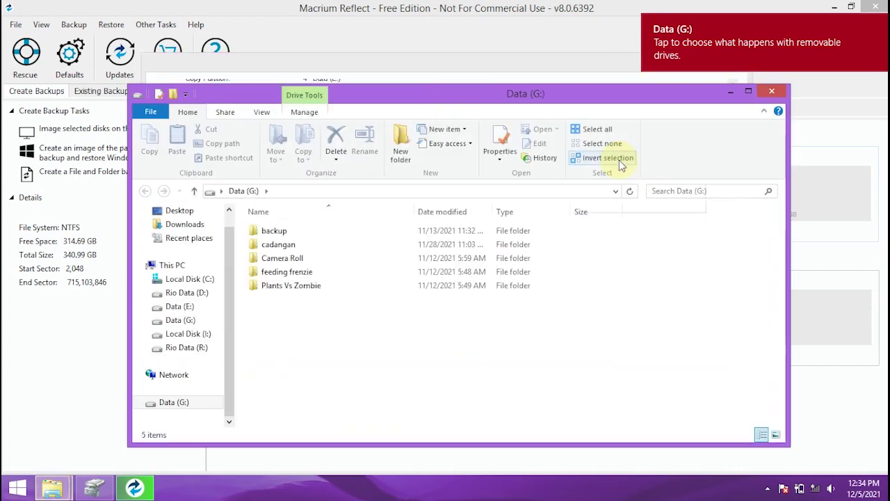
click(767, 96)
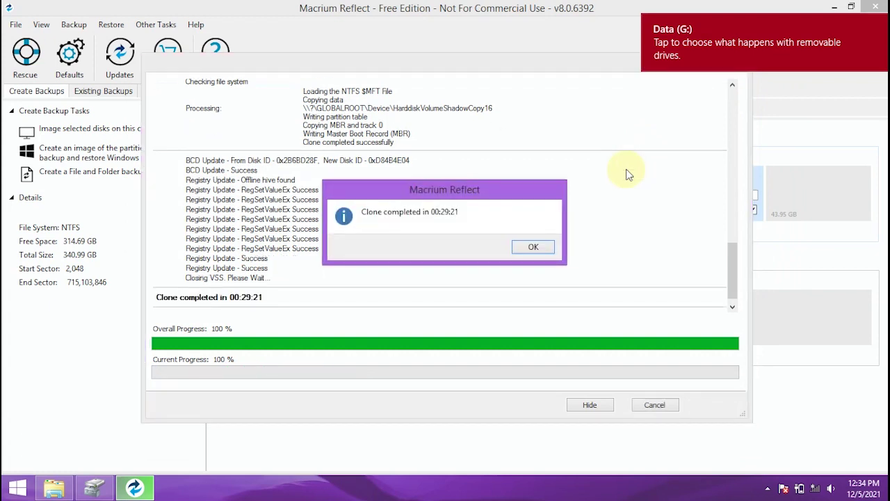
Step: Acknowledge 'Clone completed' and close the progress window, revealing Disk 2's cloned partitions
key(super+c)
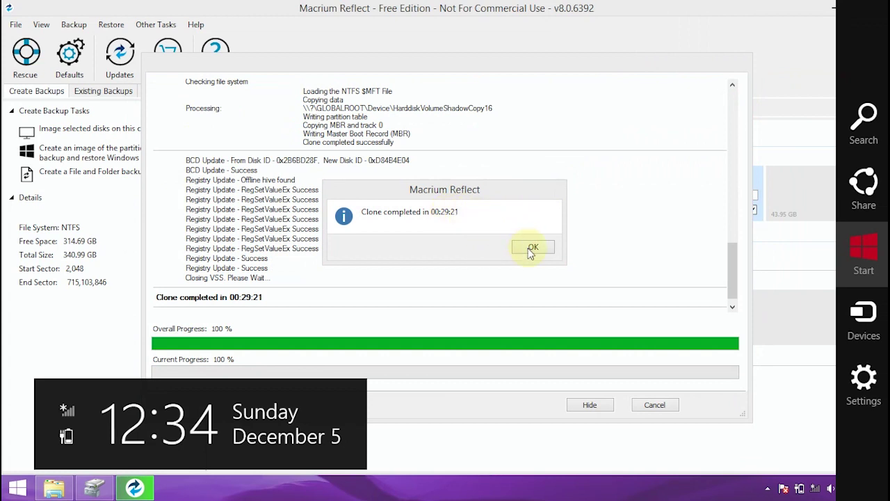
click(530, 250)
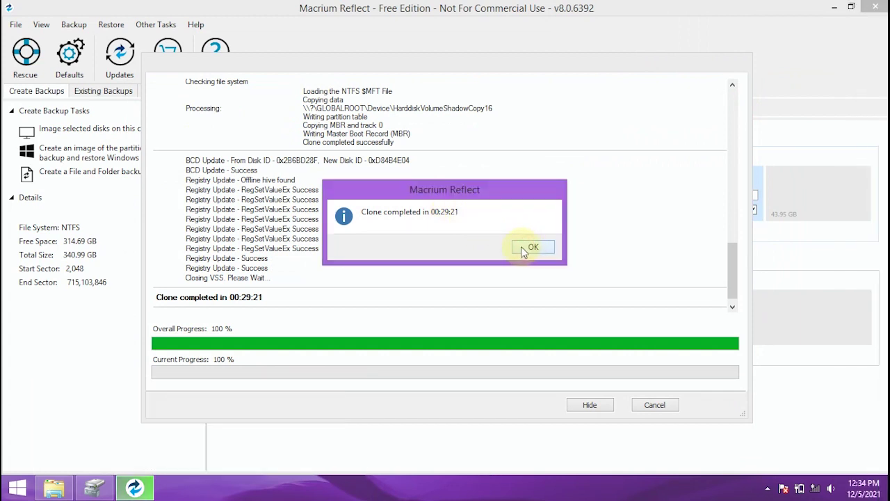
click(532, 248)
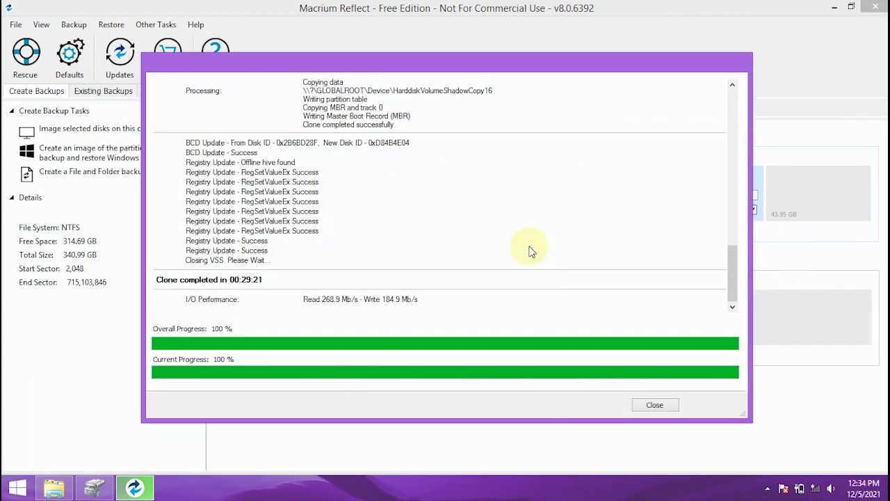
click(645, 406)
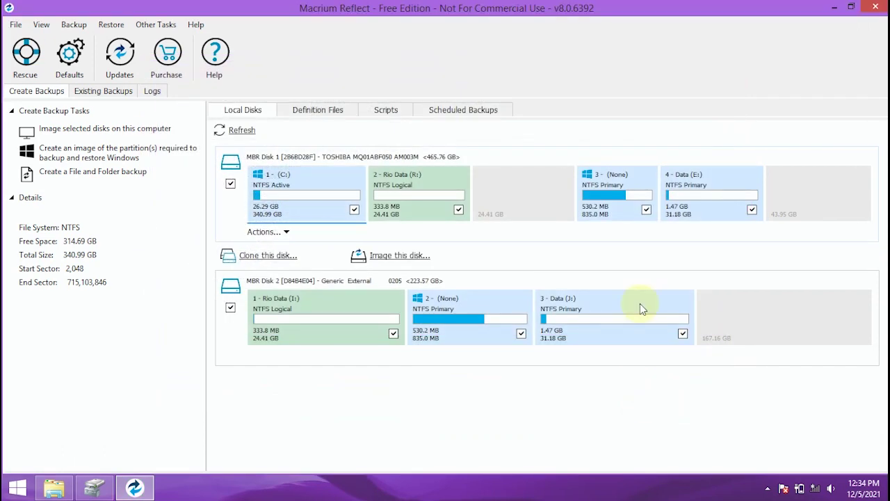
key(super+c)
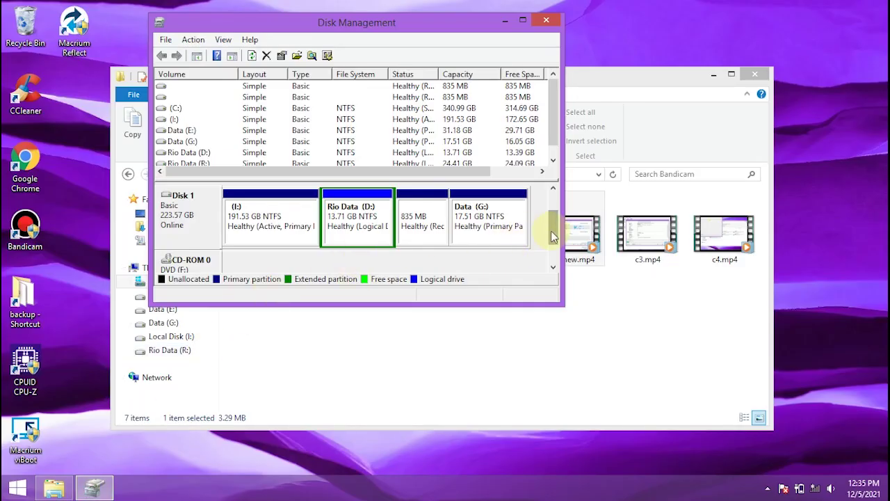
mouse_move(554, 236)
mouse_down()
mouse_move(553, 256)
mouse_move(555, 206)
mouse_move(553, 230)
mouse_up()
mouse_move(553, 231)
mouse_down()
mouse_move(551, 210)
mouse_move(552, 222)
mouse_up()
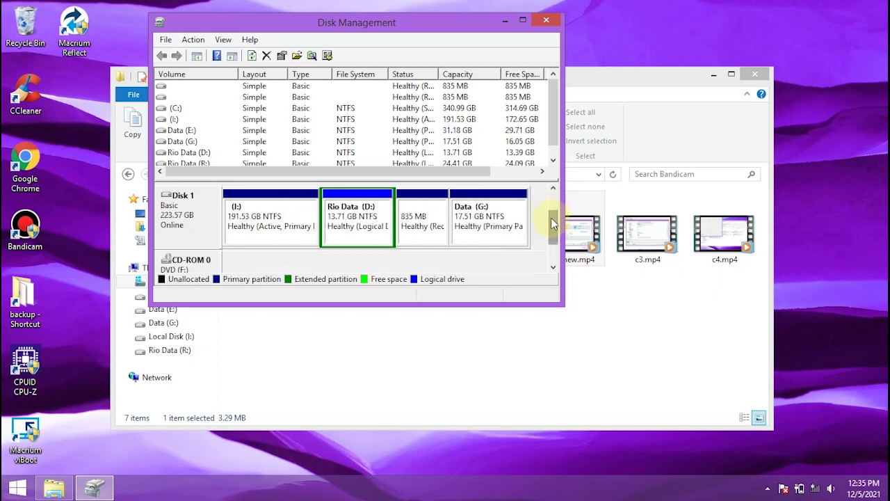